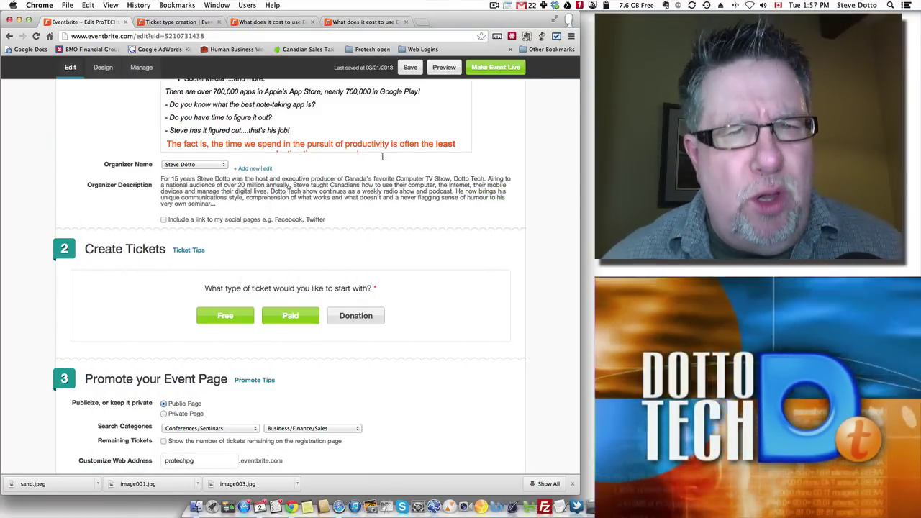
Look over the ticket page and read the help article on creating ticket types
scroll(402, 247, "up", 15)
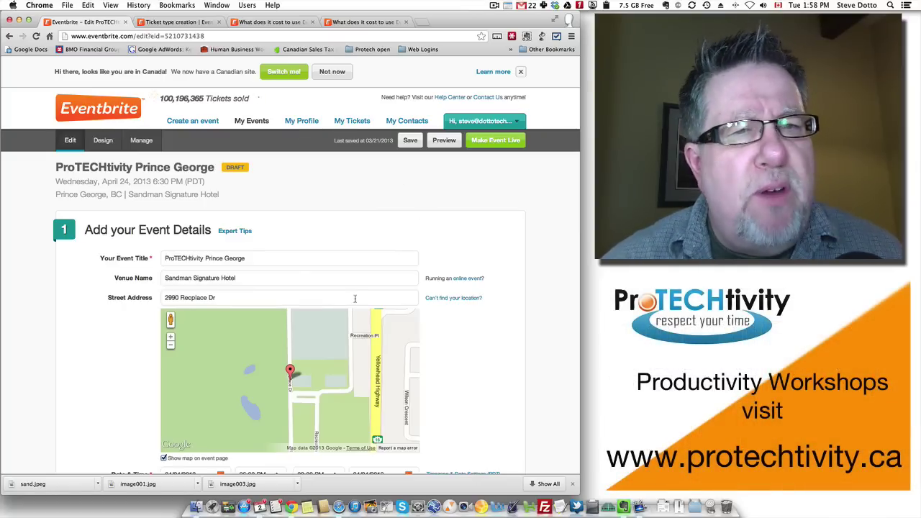
scroll(355, 298, "down", 2)
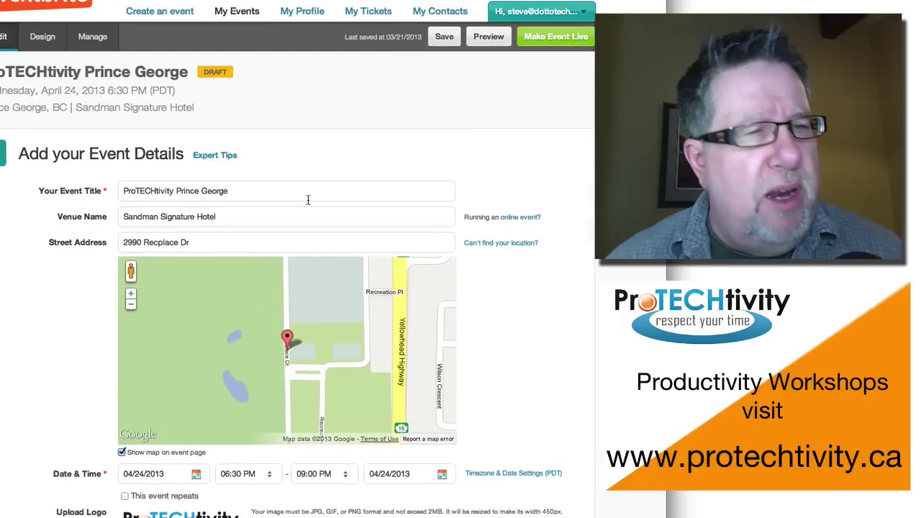
scroll(305, 220, "down", 1)
scroll(303, 210, "up", 1)
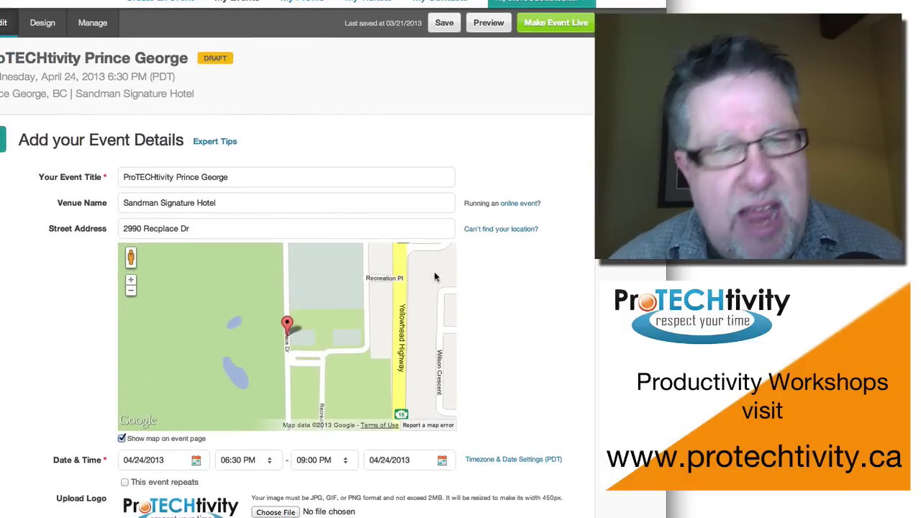
scroll(541, 331, "down", 5)
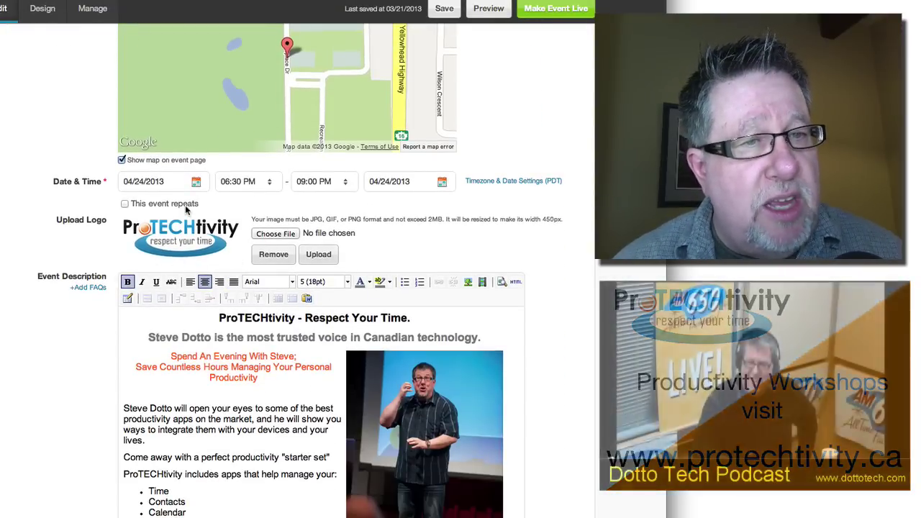
scroll(241, 216, "down", 1)
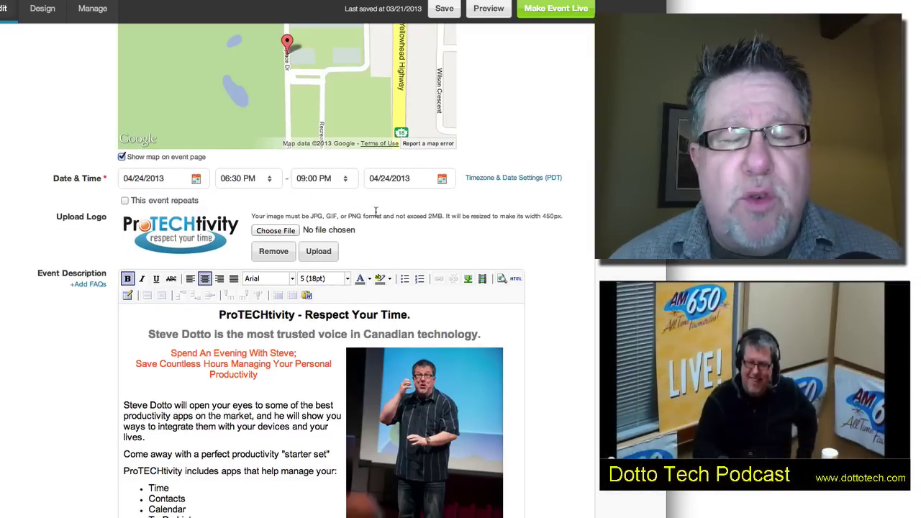
scroll(367, 224, "down", 5)
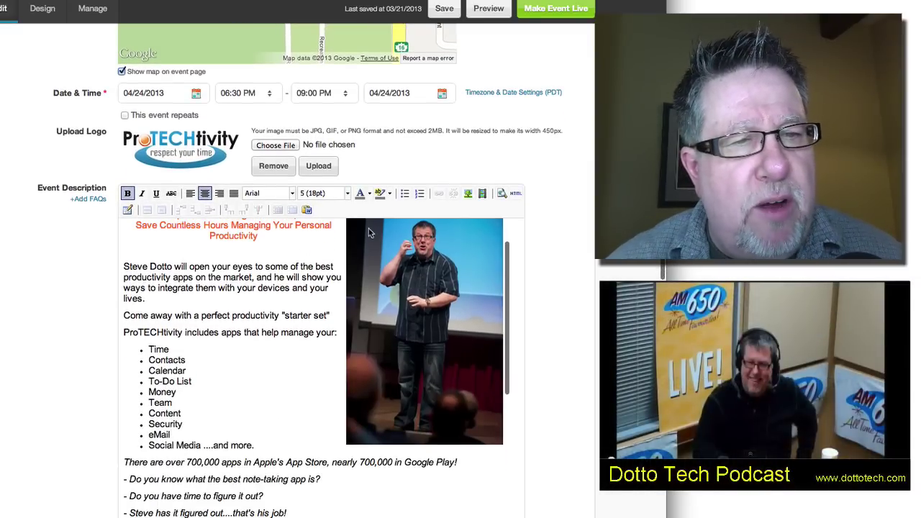
scroll(567, 317, "down", 3)
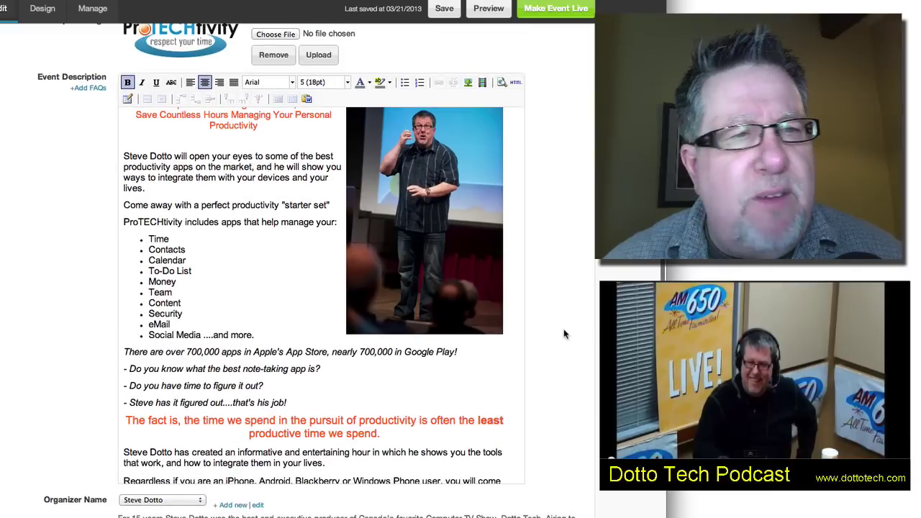
scroll(90, 119, "up", 1)
scroll(274, 203, "up", 1)
scroll(273, 203, "up", 3)
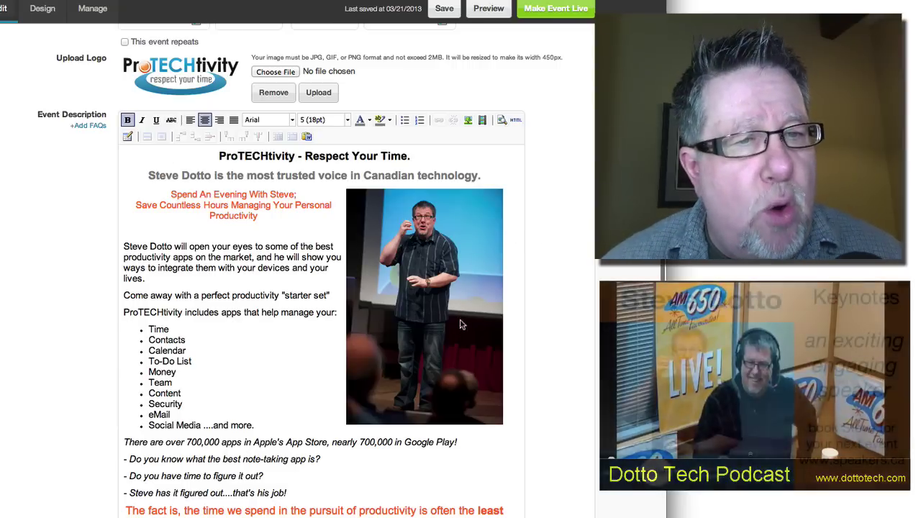
scroll(562, 331, "down", 3)
scroll(563, 334, "down", 10)
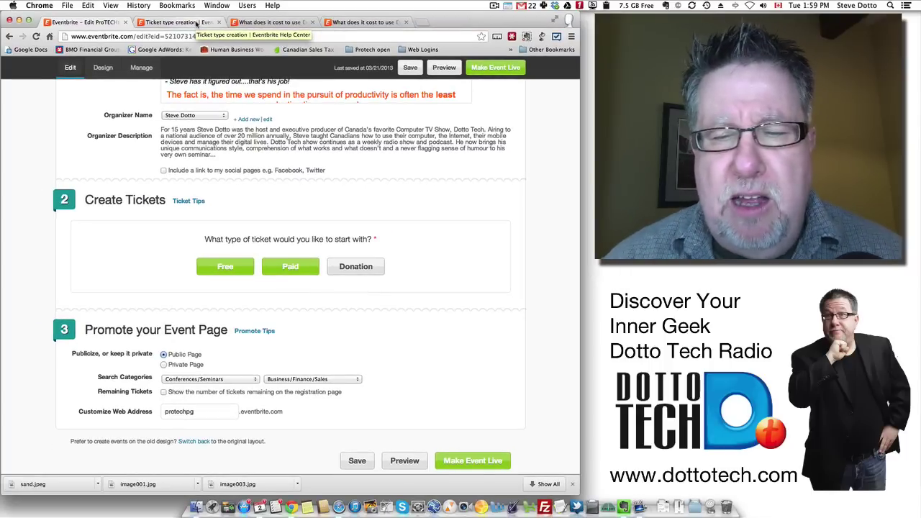
left_click(196, 23)
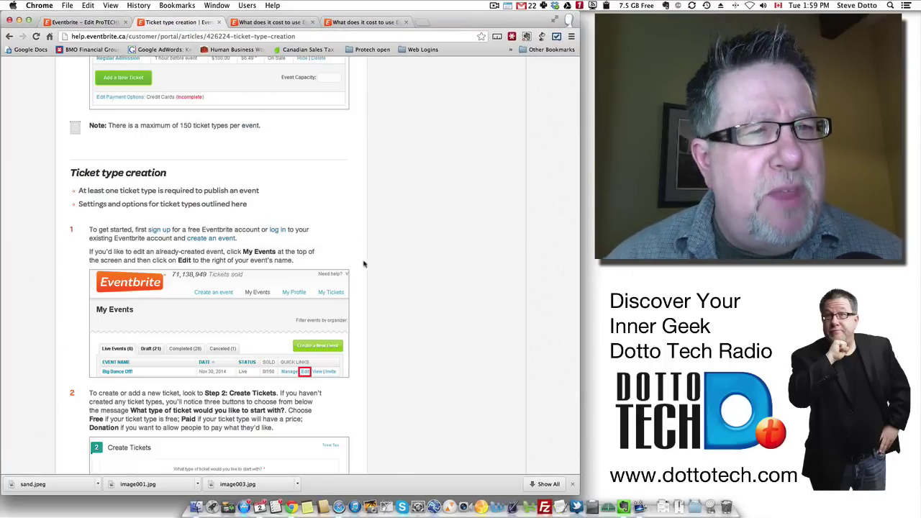
Read the page explaining Eventbrite's fees and return to the event draft
left_click(250, 20)
scroll(432, 188, "up", 3)
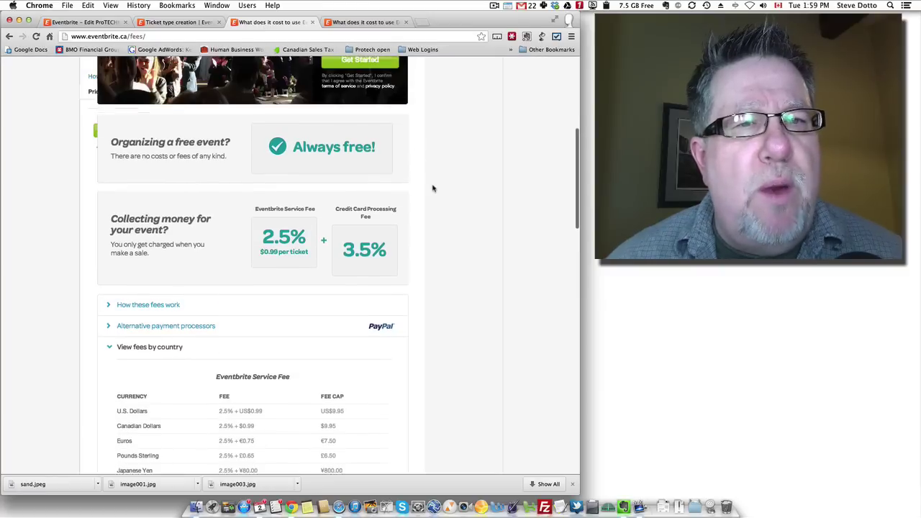
scroll(432, 189, "up", 2)
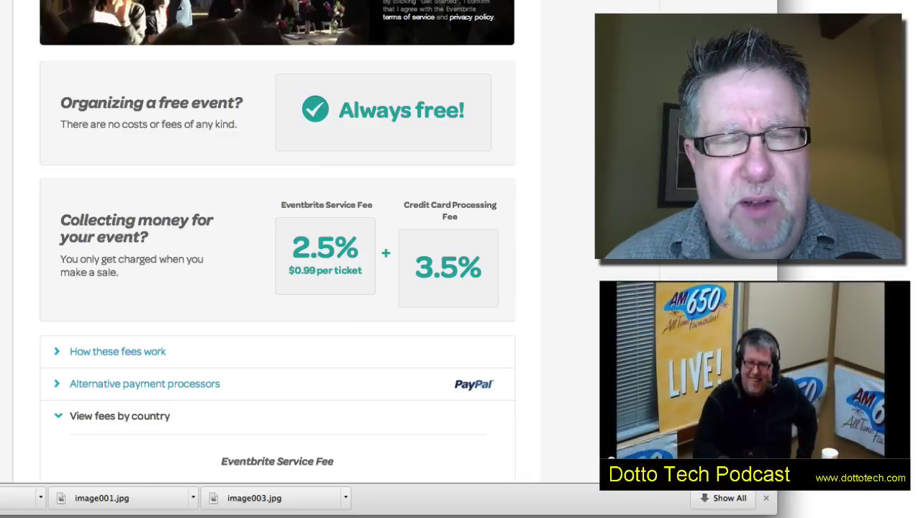
scroll(277, 259, "down", 3)
scroll(277, 259, "down", 1)
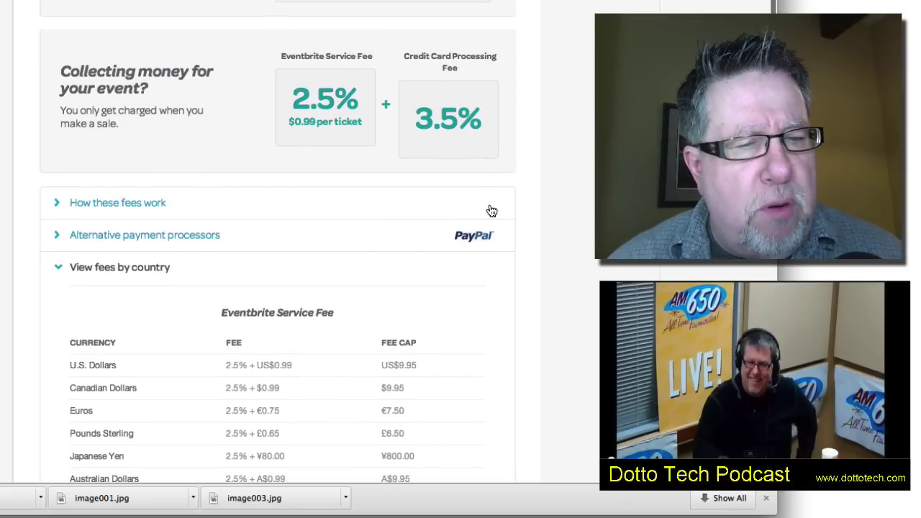
scroll(491, 210, "down", 3)
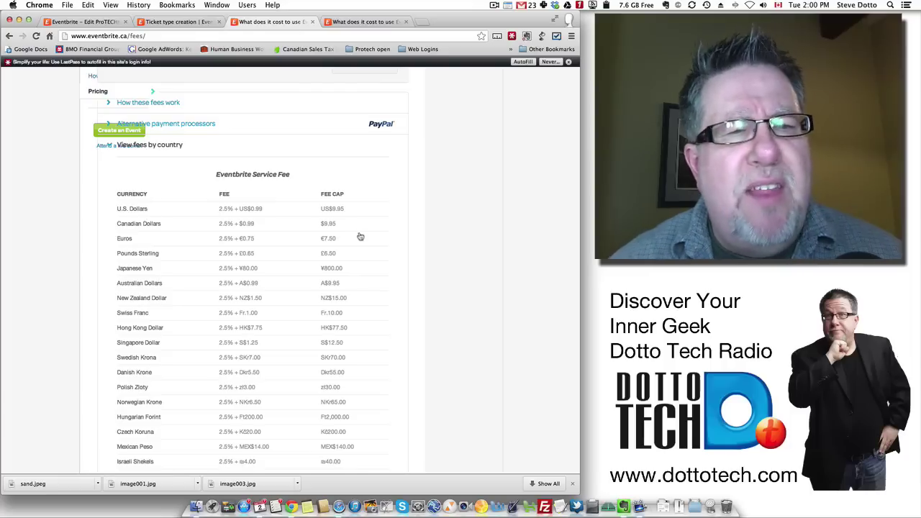
scroll(353, 236, "up", 3)
scroll(361, 236, "up", 3)
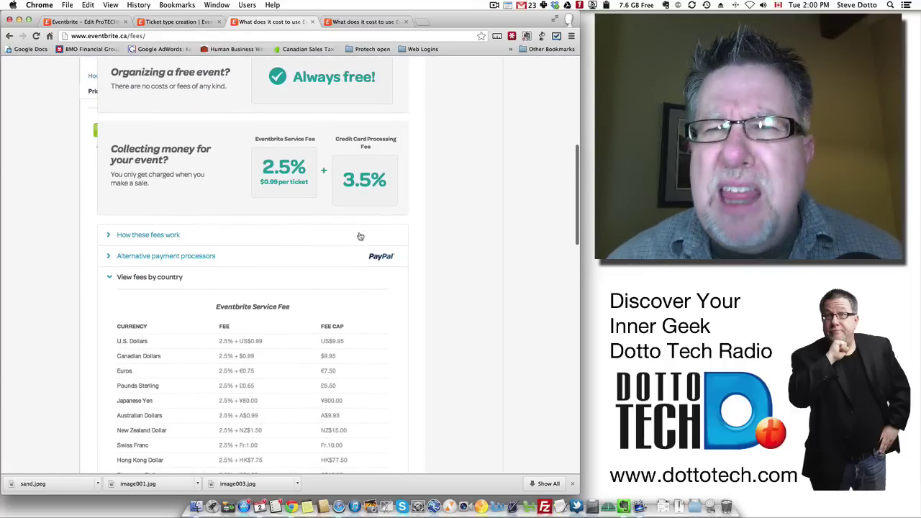
scroll(361, 235, "up", 5)
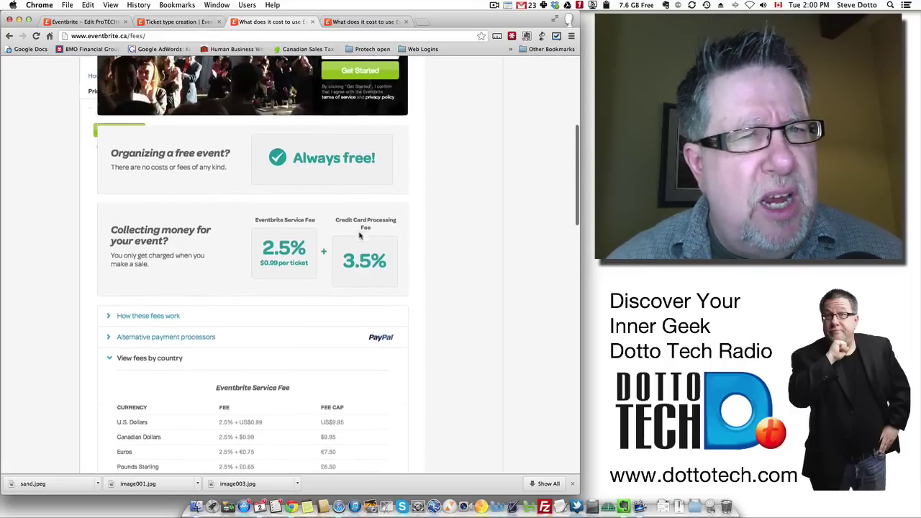
left_click(85, 22)
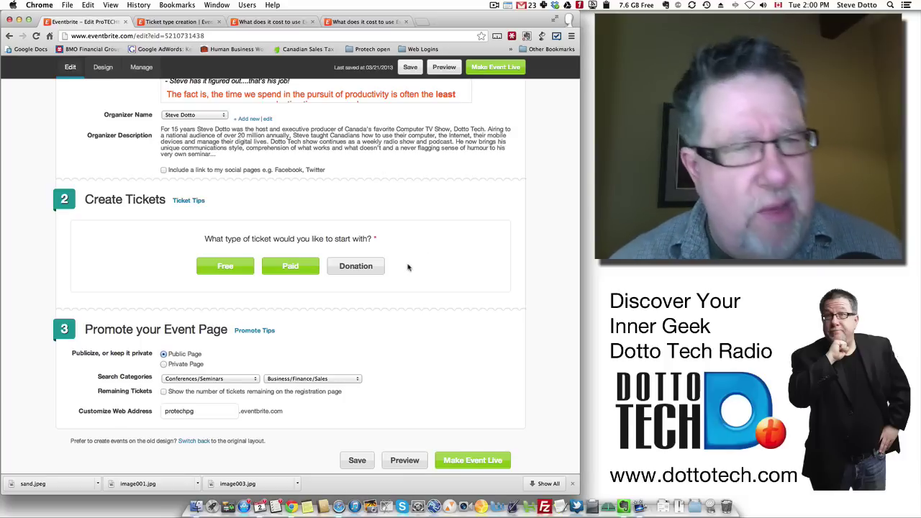
Add a paid 'Early Bird' ticket with quantity 15 at price 95.00
left_click(295, 271)
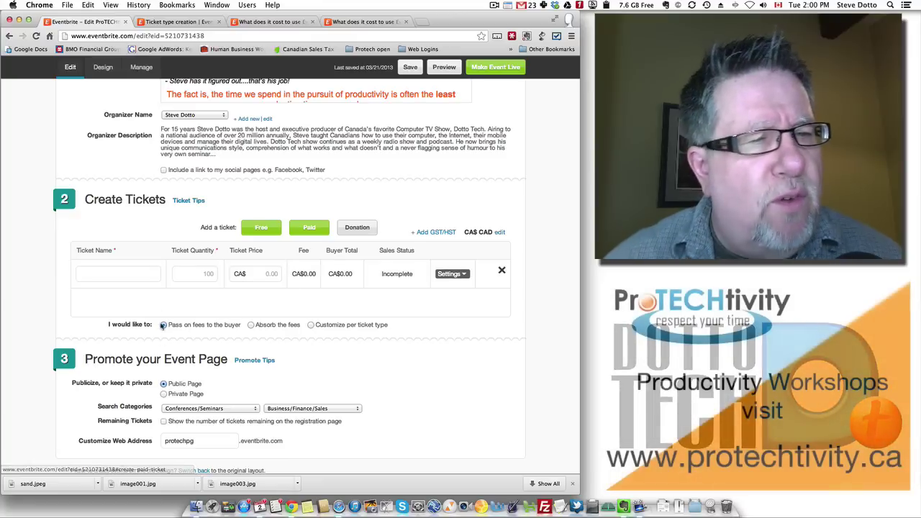
left_click(127, 273)
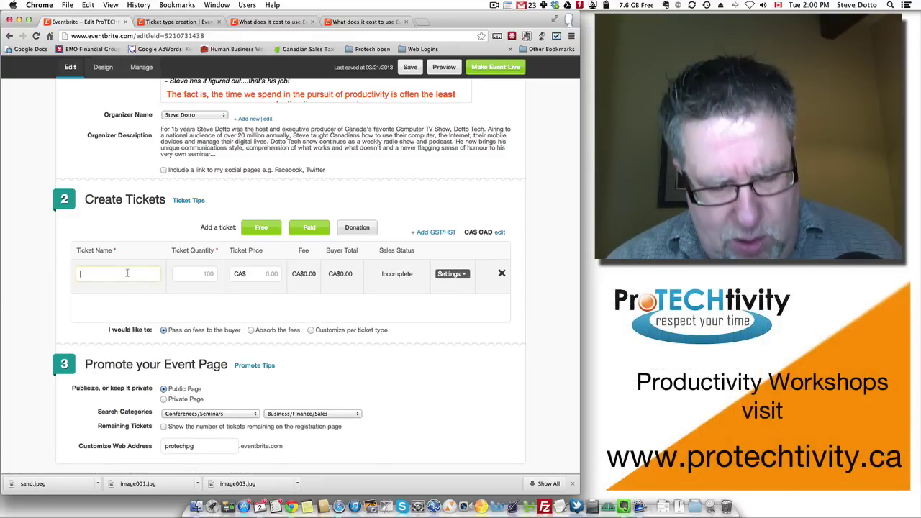
type("Early Bird")
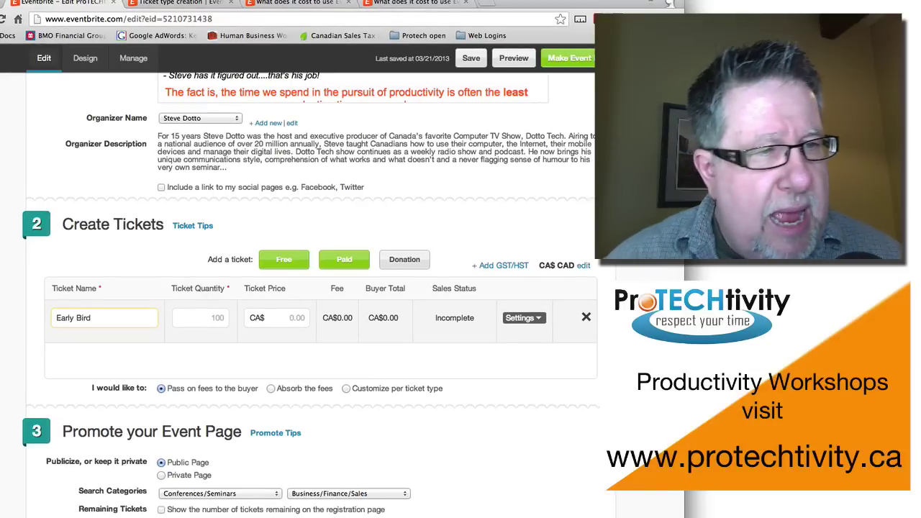
left_click(215, 317)
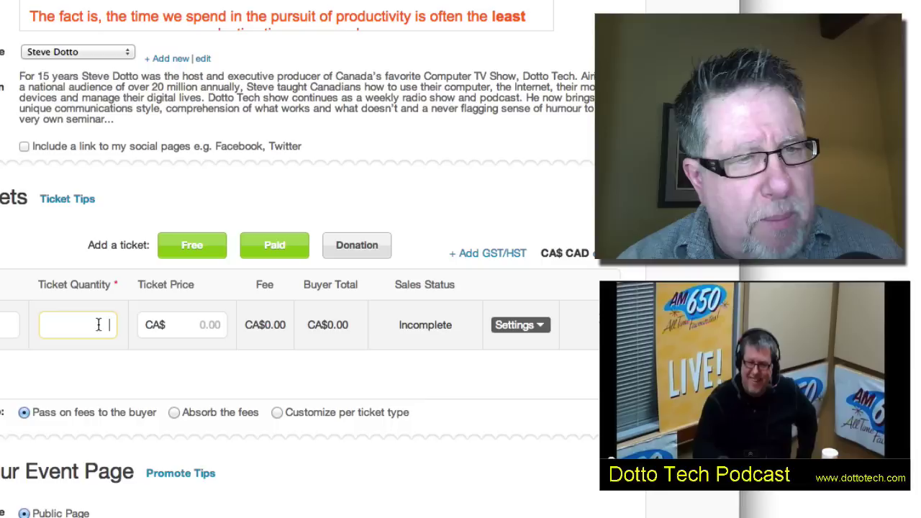
type("15")
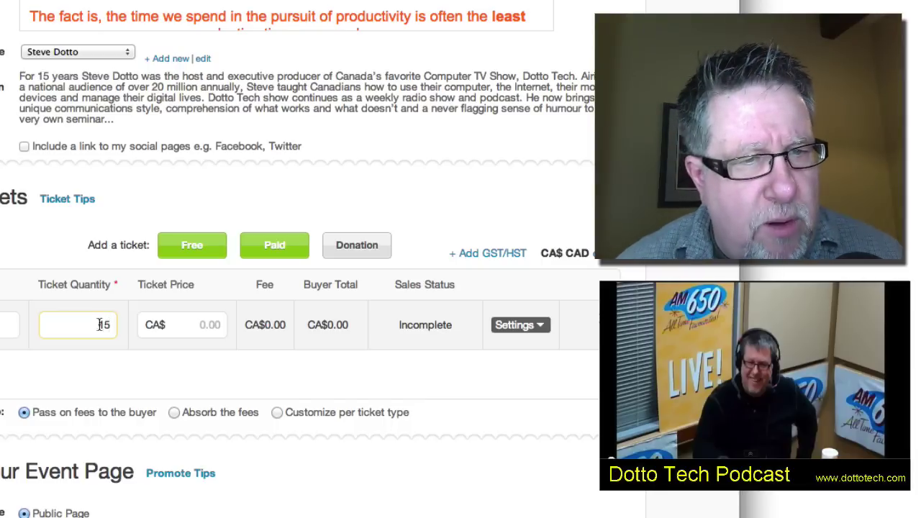
left_click(212, 321)
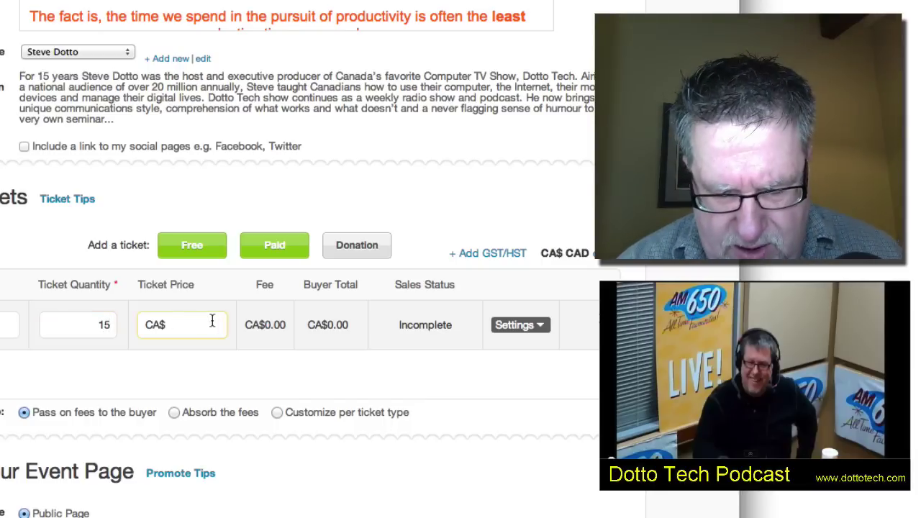
type("95.00")
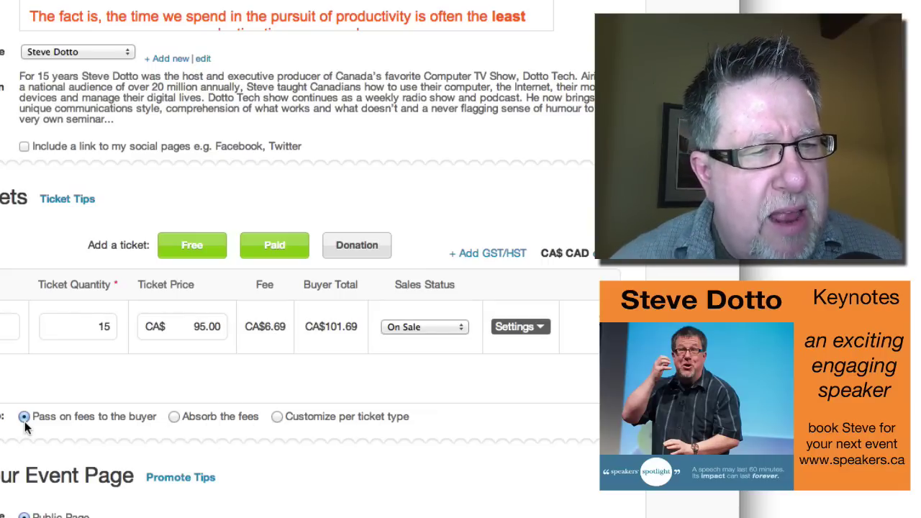
Handle fees per ticket type: Early Bird absorbs card fees and passes Eventbrite's fee on (CA$98.36)
left_click(175, 416)
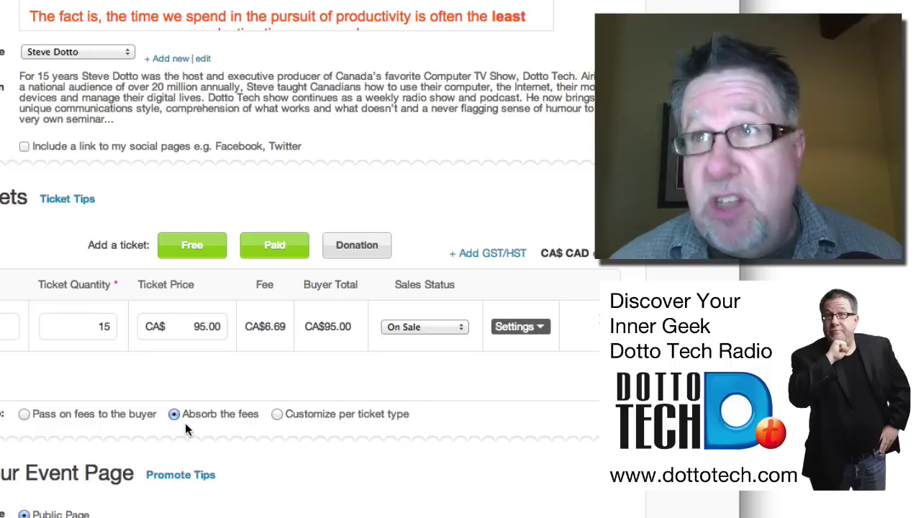
left_click(277, 415)
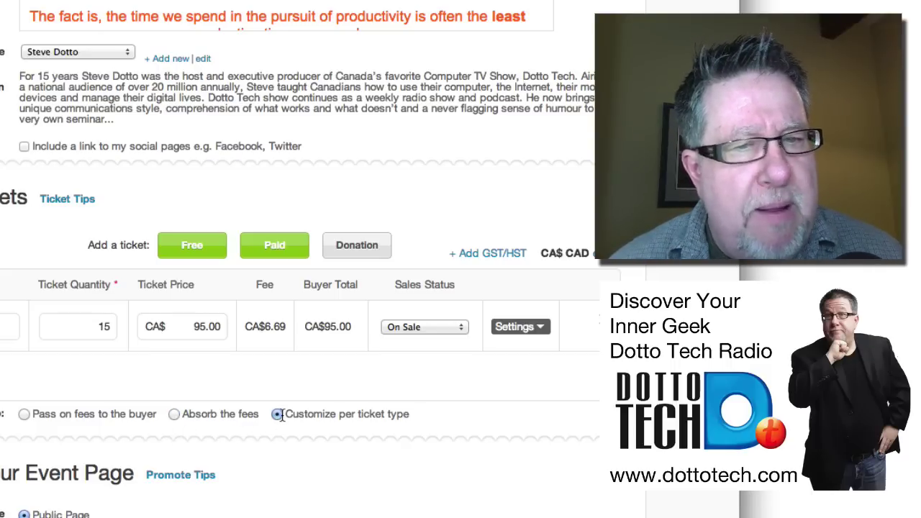
left_click(524, 330)
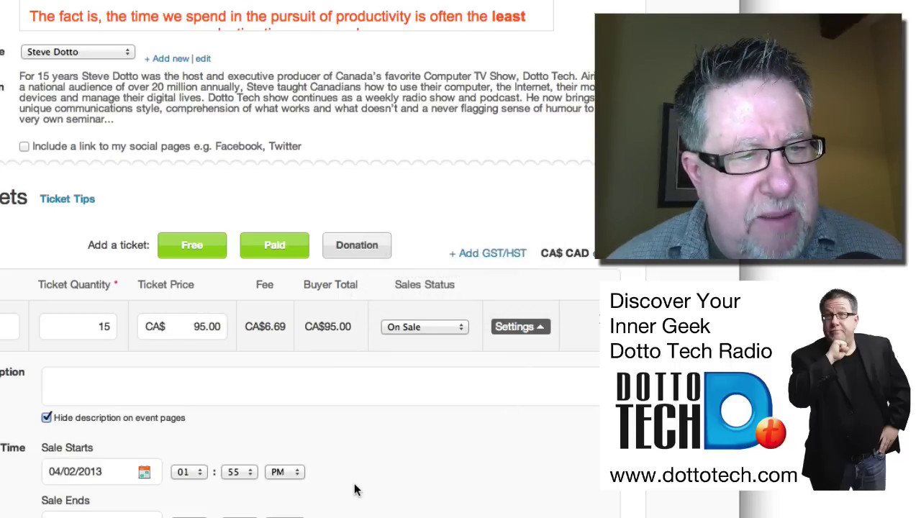
scroll(354, 490, "down", 5)
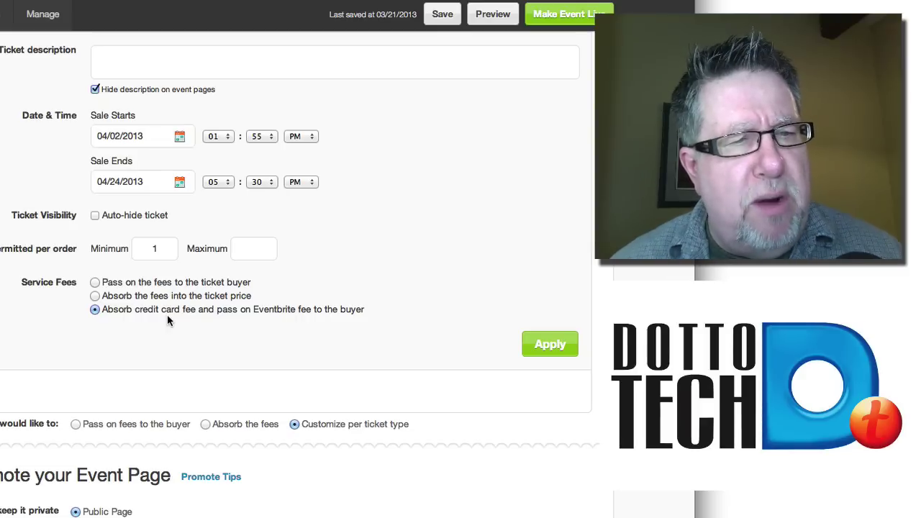
scroll(214, 324, "up", 3)
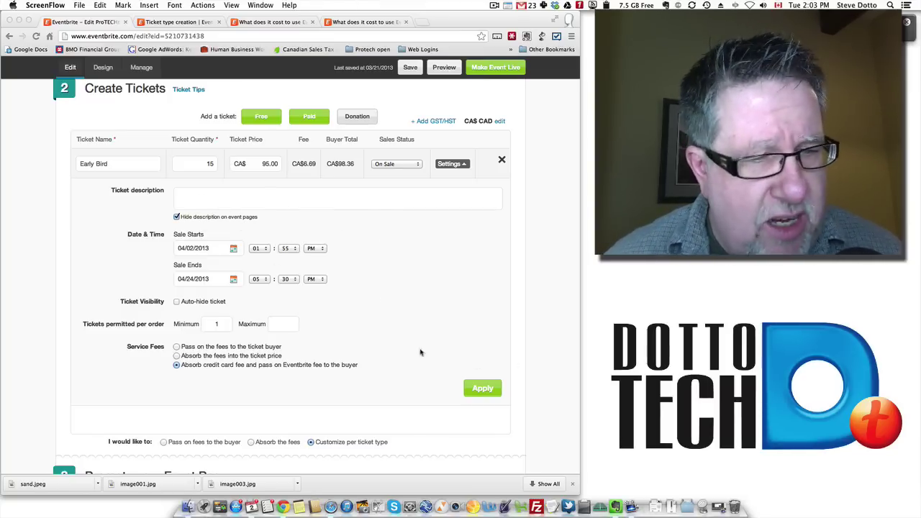
scroll(401, 346, "down", 3)
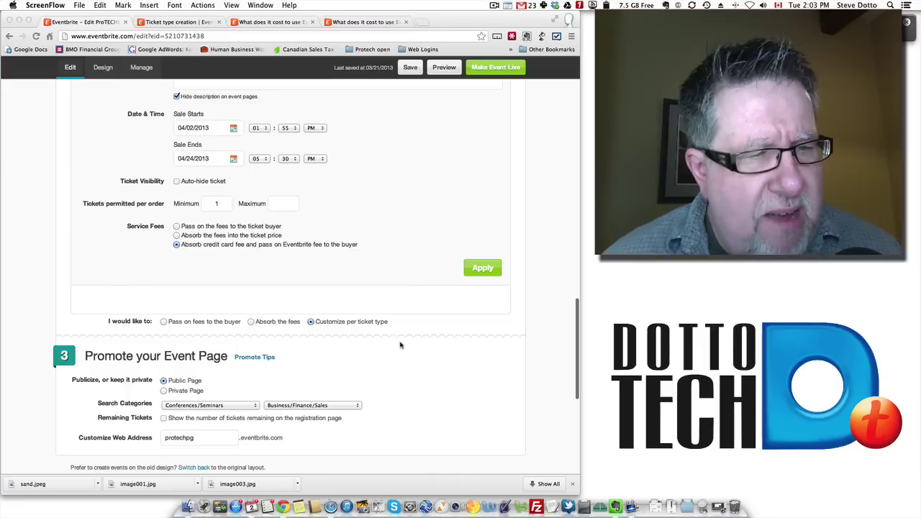
scroll(445, 258, "up", 2)
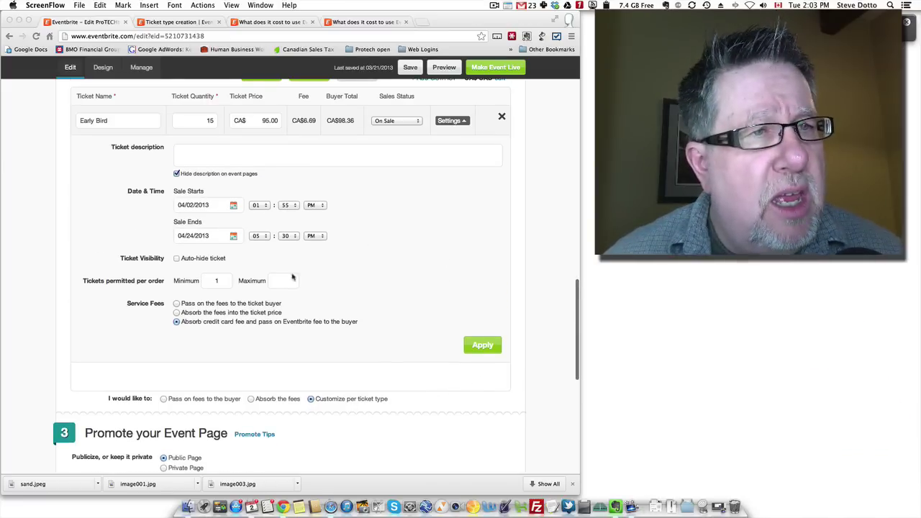
left_click(487, 346)
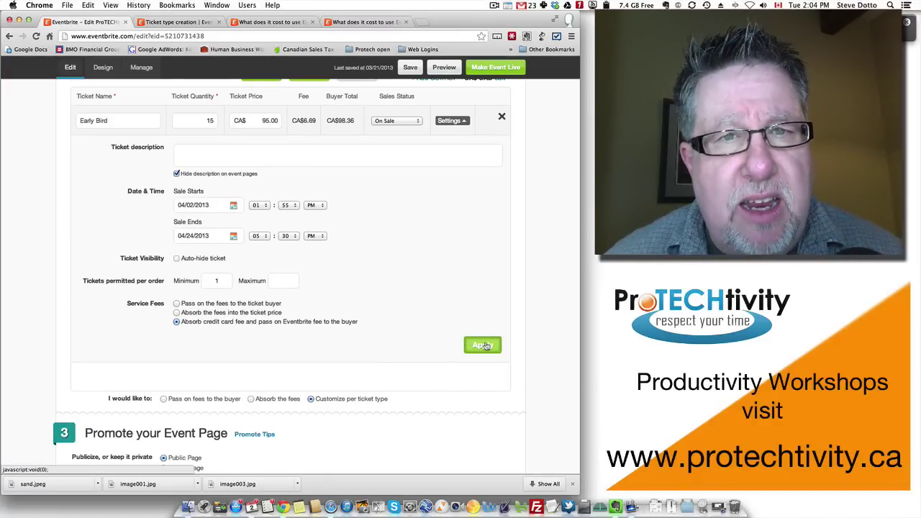
Add a paid 'Reg Admission' ticket with 85 available at CA$149.00
scroll(413, 285, "up", 6)
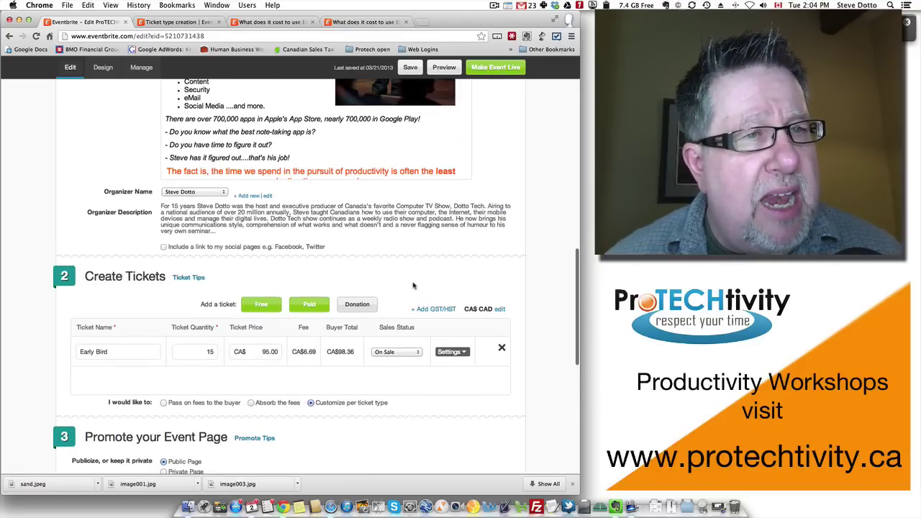
scroll(389, 250, "up", 10)
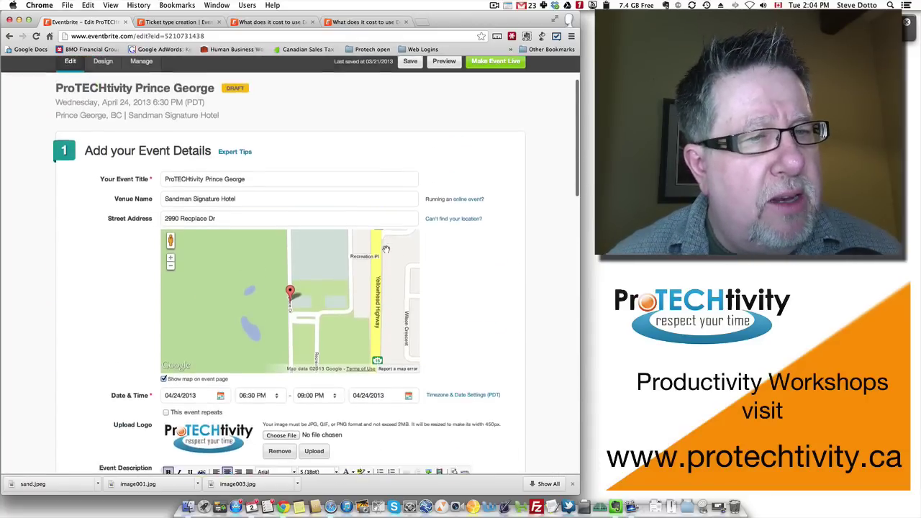
scroll(386, 249, "down", 5)
scroll(324, 287, "down", 8)
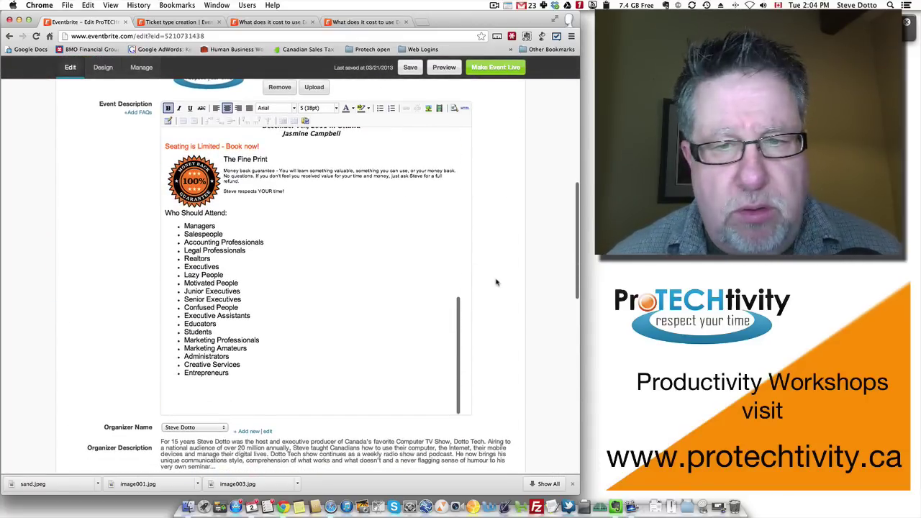
scroll(495, 283, "down", 5)
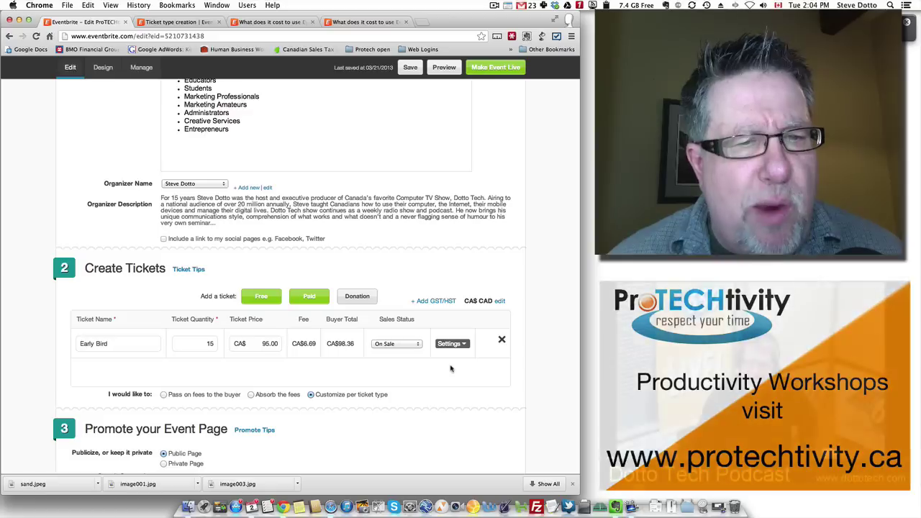
left_click(309, 298)
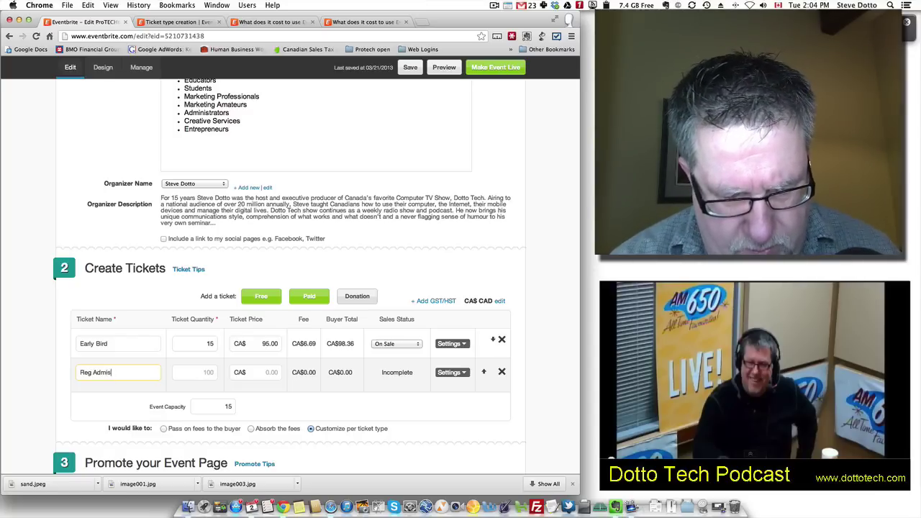
left_click(211, 374)
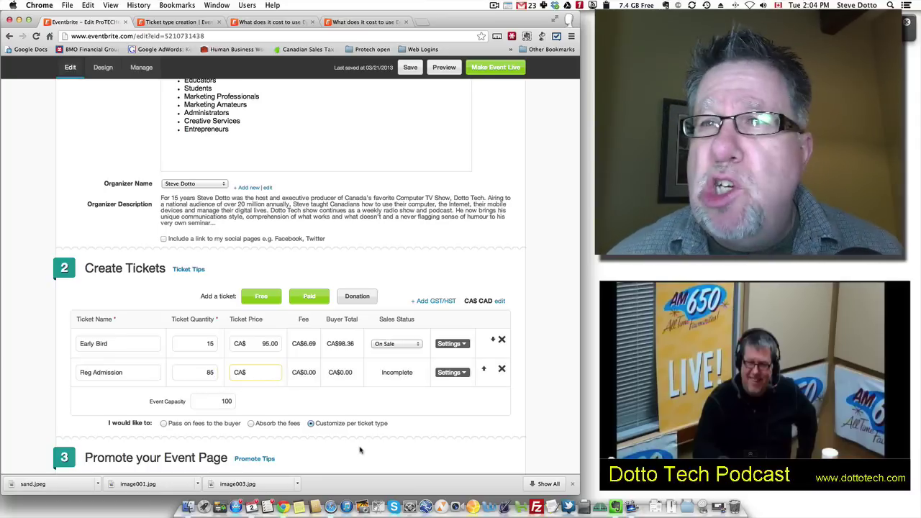
type("145")
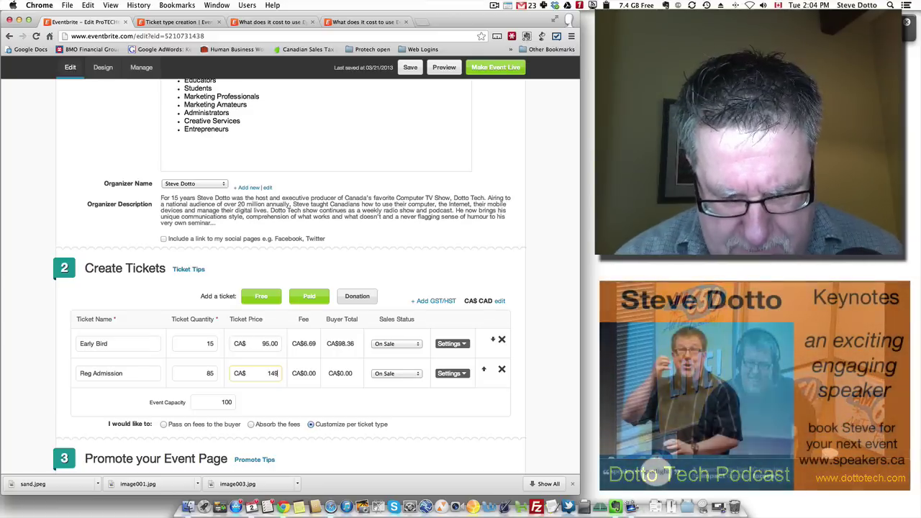
type(".00")
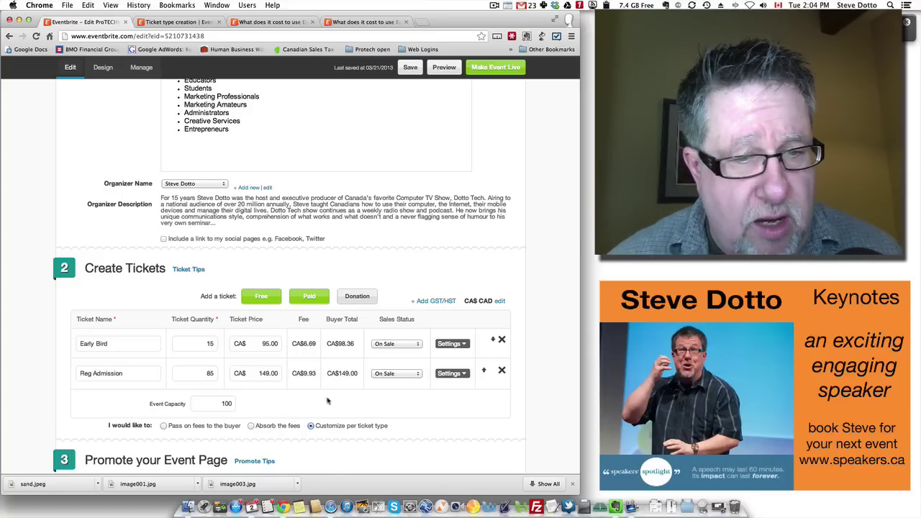
scroll(343, 423, "down", 3)
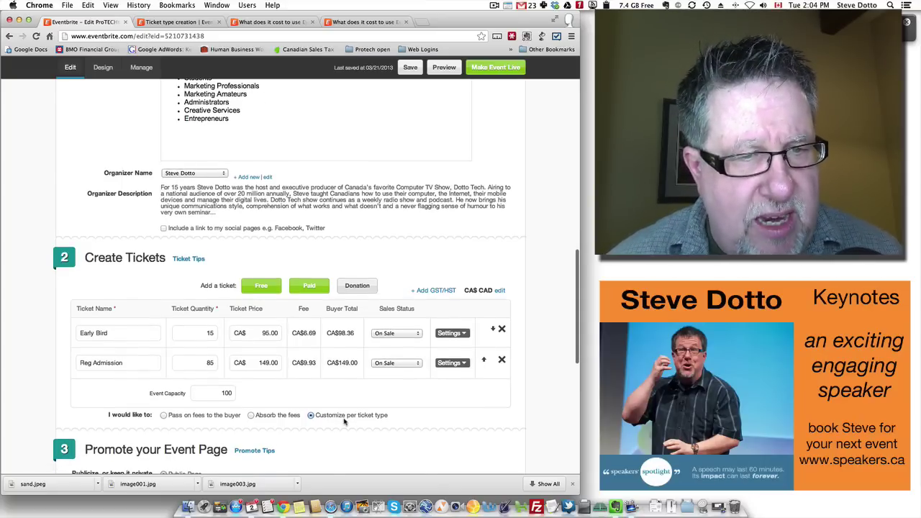
Give Reg Admission absorbed card fees with Eventbrite's fee passed on (CA$153.71); recheck Early Bird
left_click(452, 330)
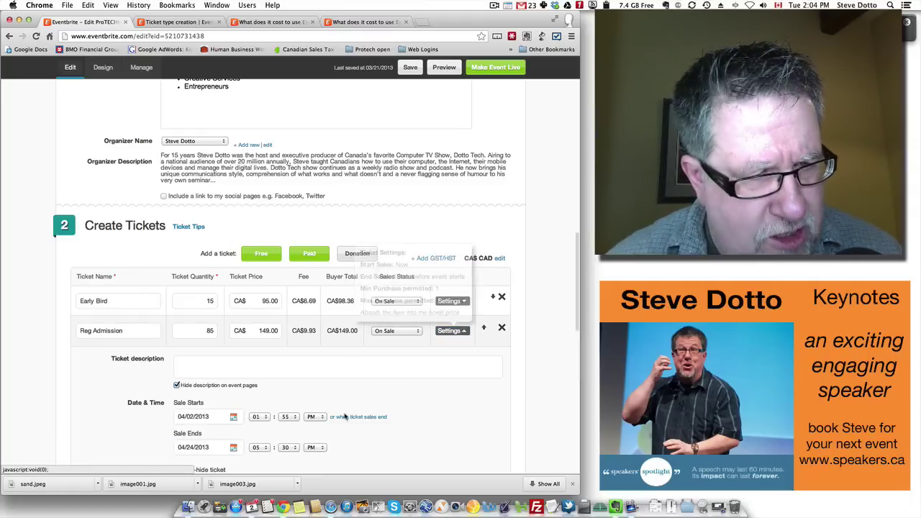
scroll(308, 444, "down", 5)
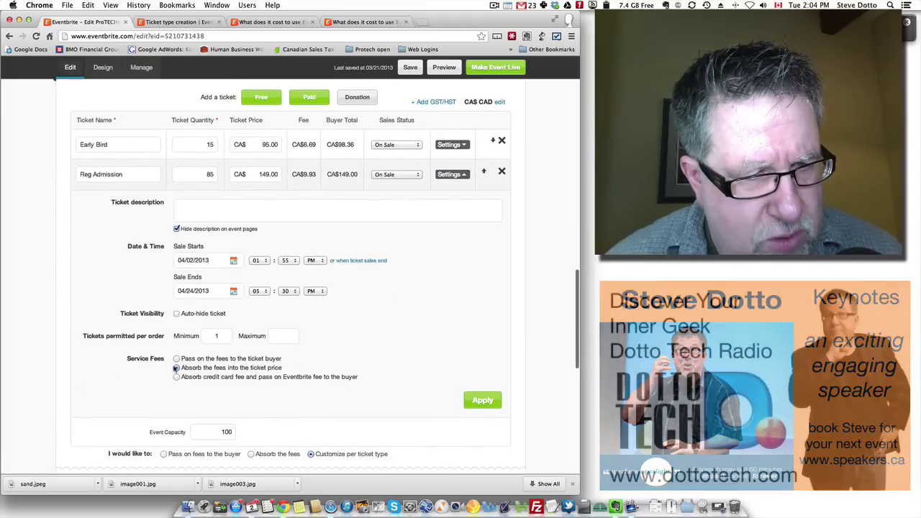
left_click(176, 377)
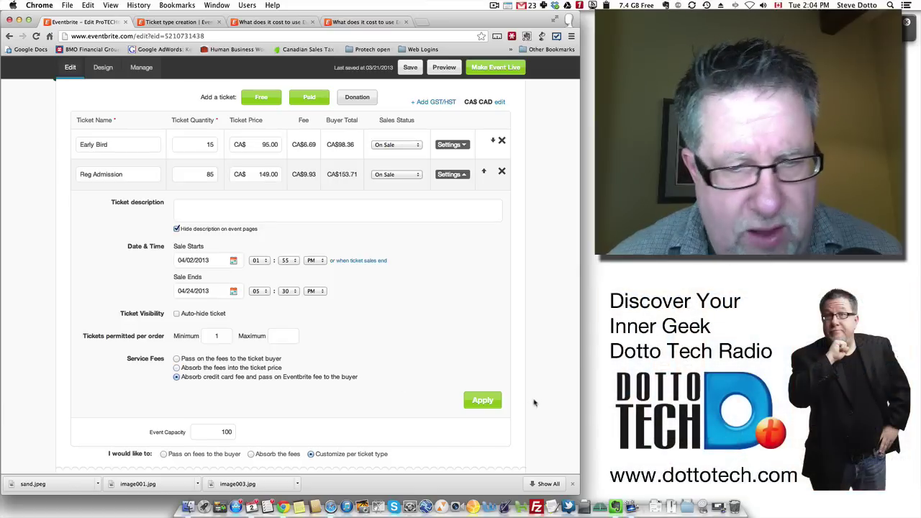
left_click(482, 400)
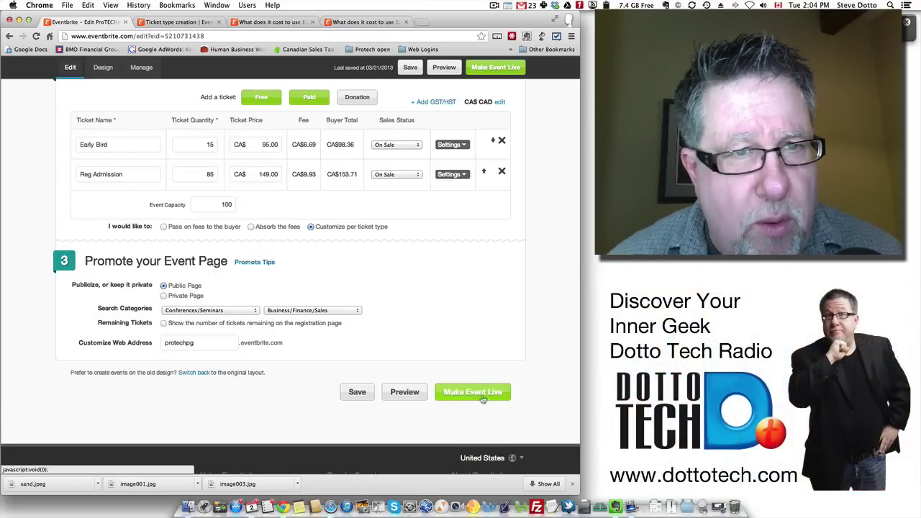
left_click(453, 144)
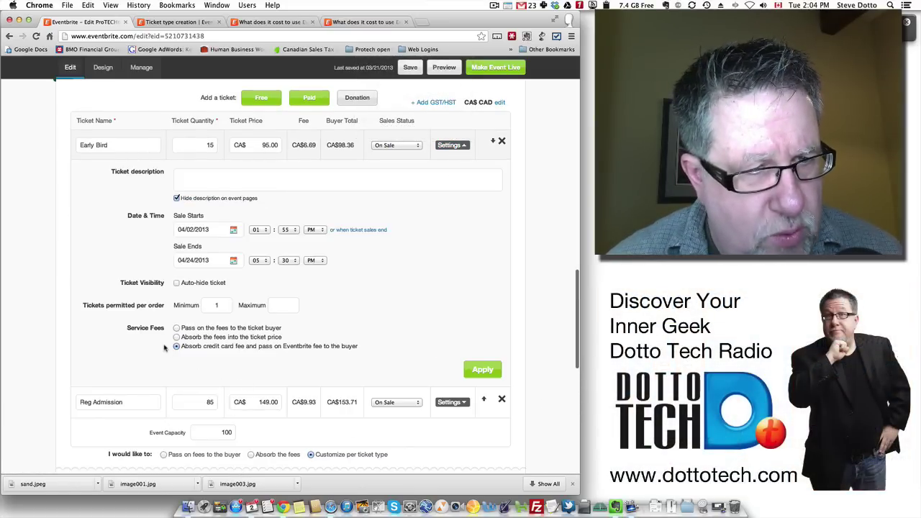
left_click(484, 370)
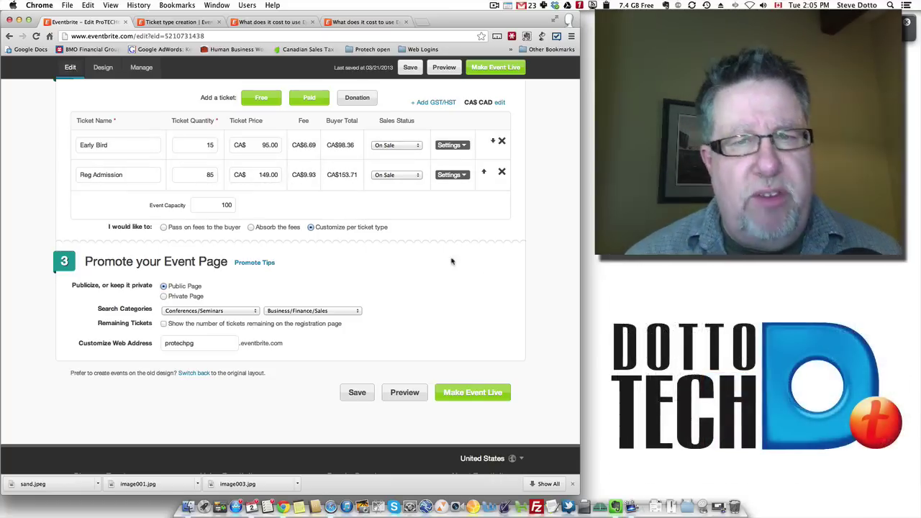
Save the event draft and preview its public event page
left_click(358, 394)
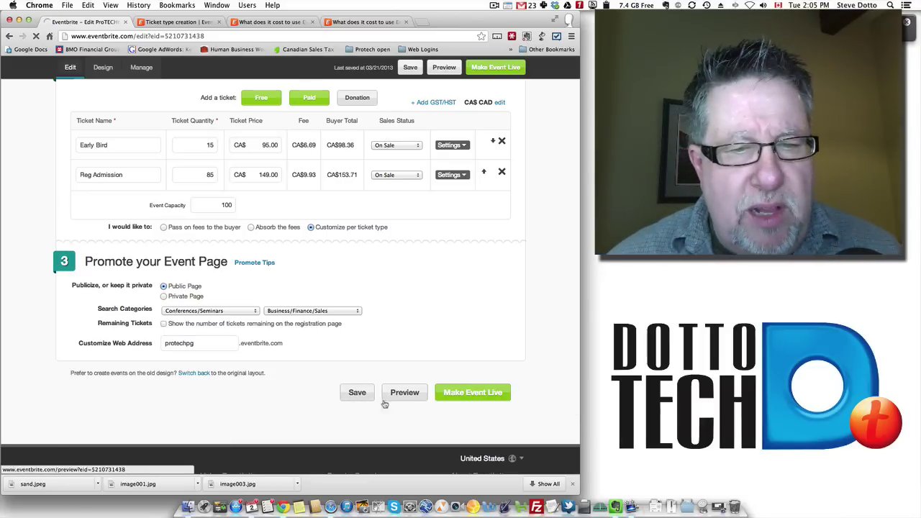
left_click(405, 393)
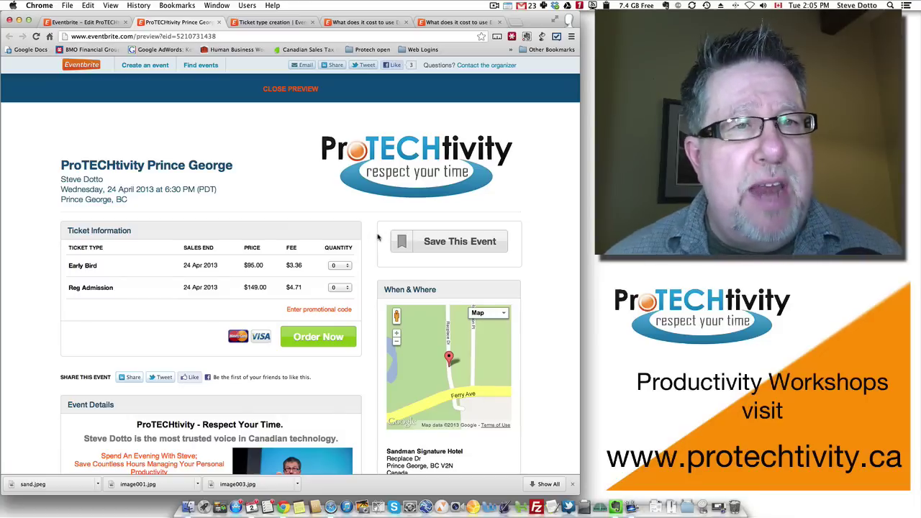
scroll(397, 225, "down", 3)
scroll(398, 219, "down", 2)
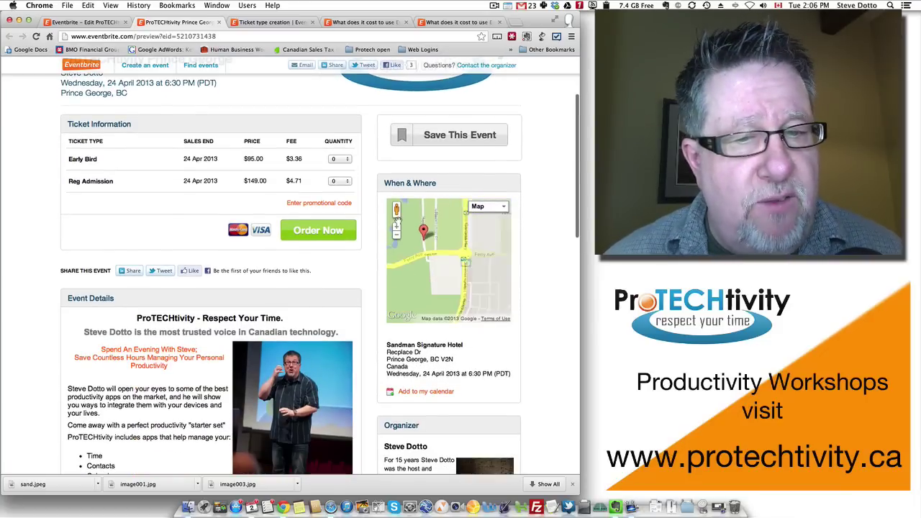
scroll(335, 338, "down", 5)
scroll(335, 338, "down", 15)
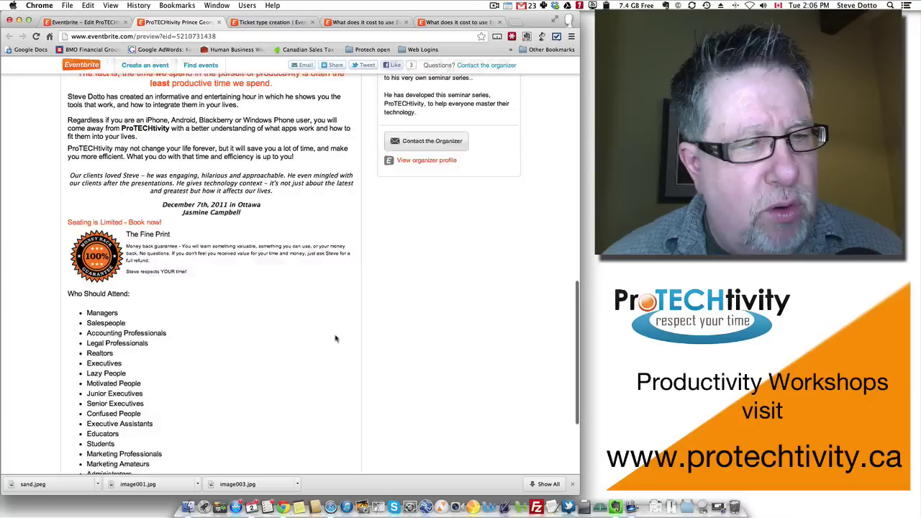
scroll(335, 338, "up", 18)
scroll(336, 338, "up", 4)
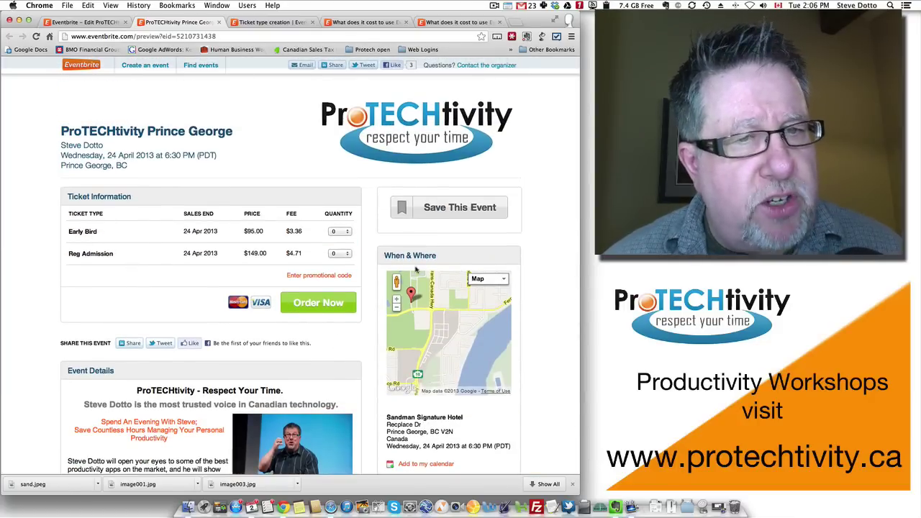
scroll(421, 266, "down", 1)
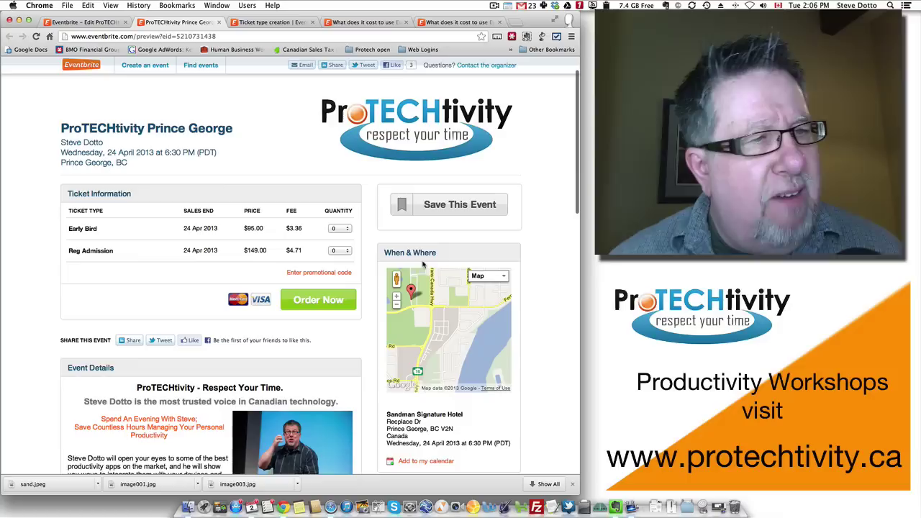
Select 1 Early Bird ticket and start the order
left_click(338, 228)
left_click(331, 305)
left_click(323, 300)
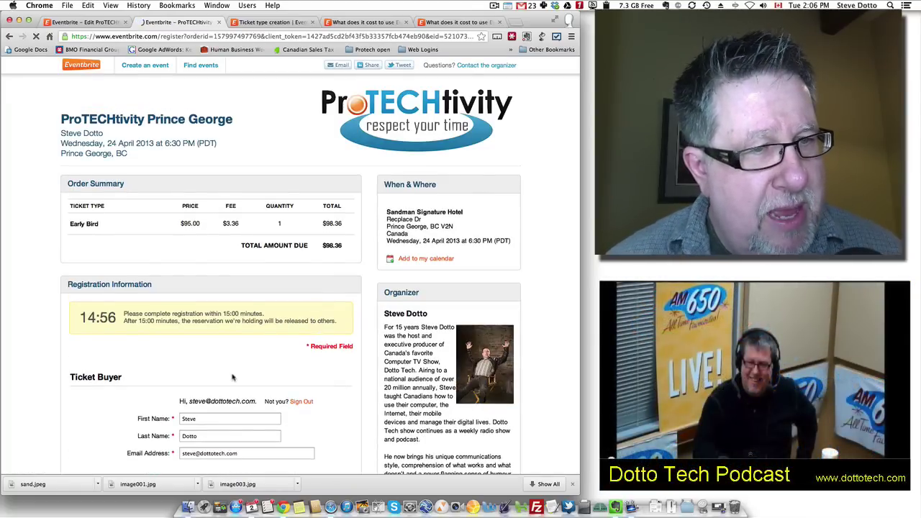
Look over the registration form, then exit checkout unpaid back to the Event Dashboard
scroll(237, 381, "down", 5)
scroll(248, 389, "down", 1)
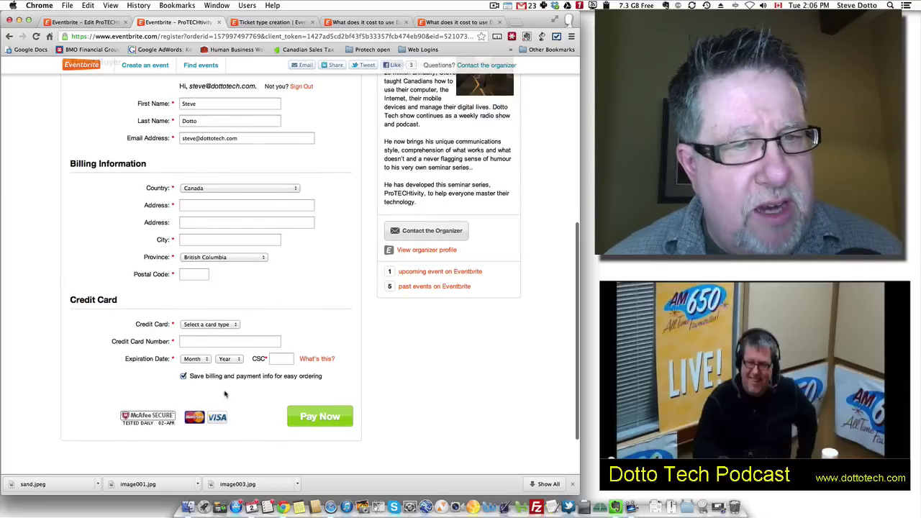
scroll(265, 383, "up", 5)
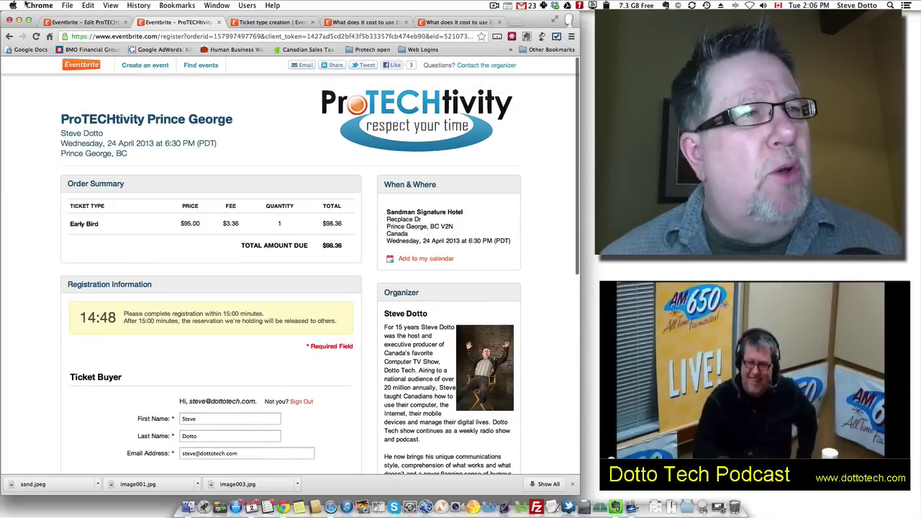
left_click(9, 36)
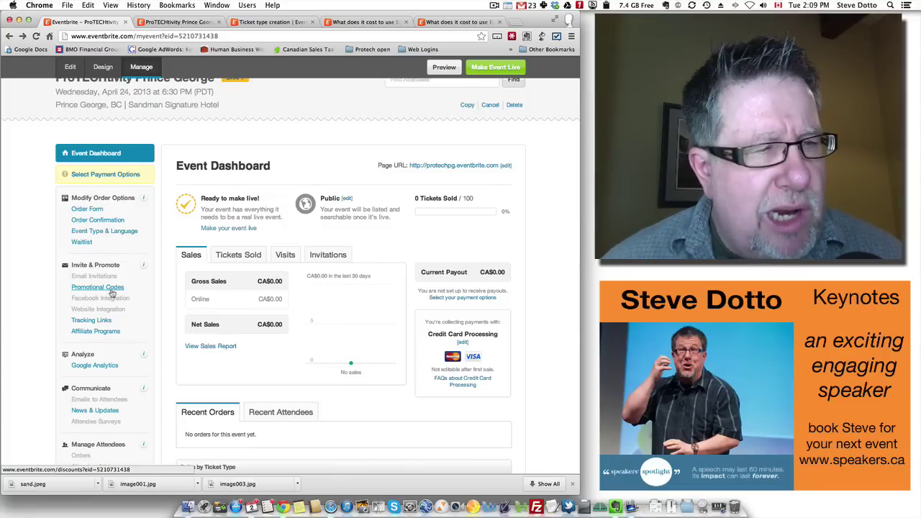
Open the Promotional Codes page, which lists pgcoc2013, and start creating another code
left_click(112, 291)
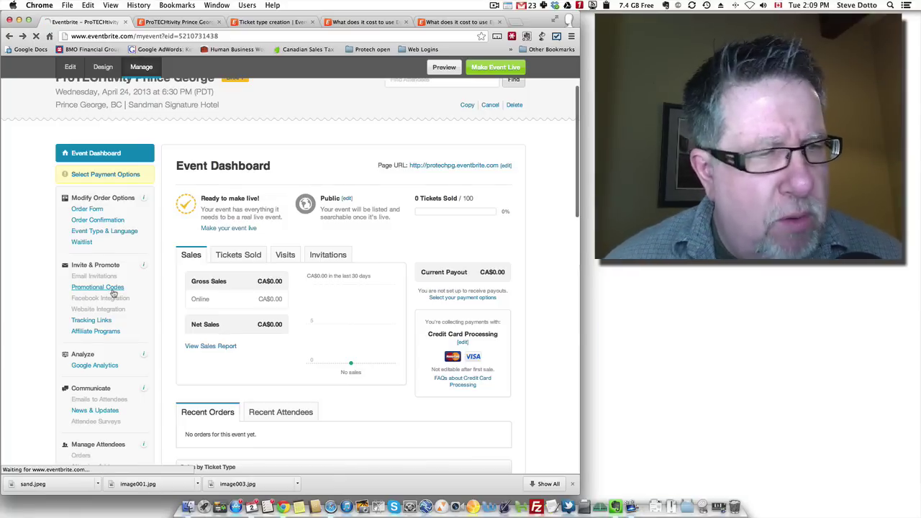
scroll(376, 341, "down", 2)
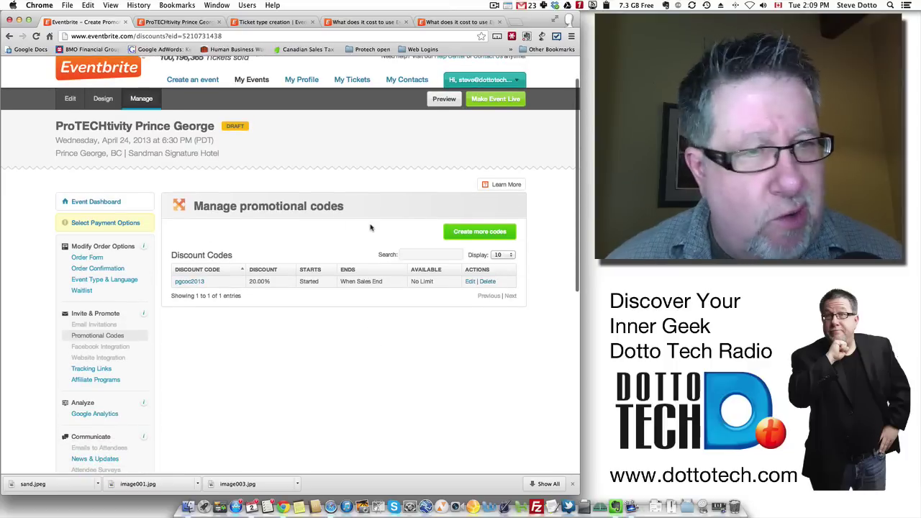
left_click(482, 231)
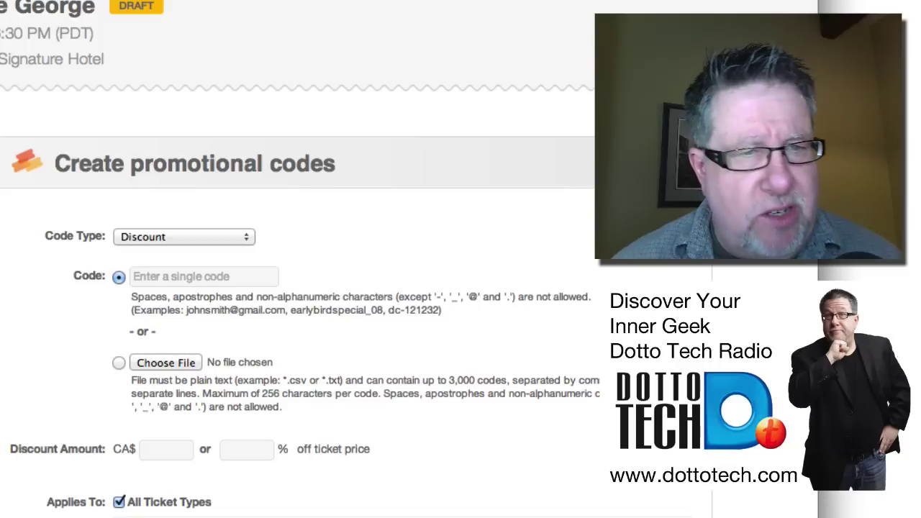
Keep code type Discount, enter 15% off all tickets, and name the code 'sample'
left_click(208, 240)
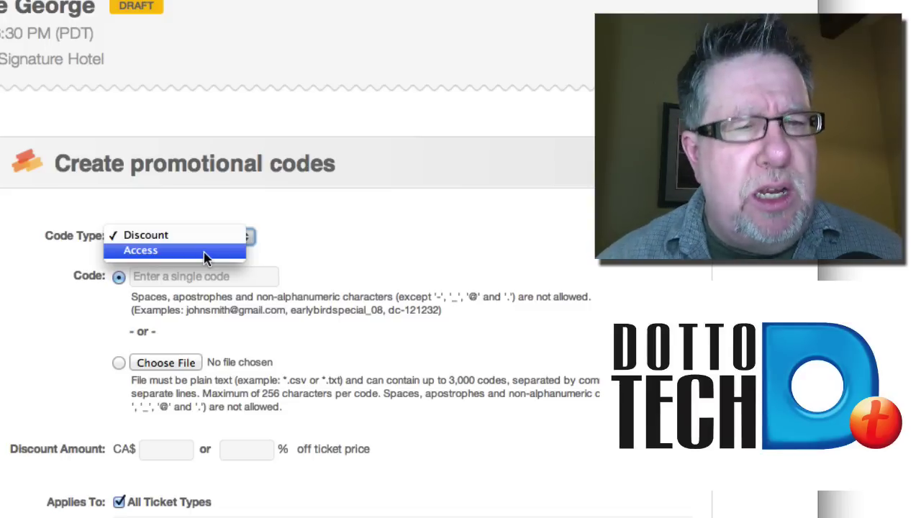
left_click(251, 240)
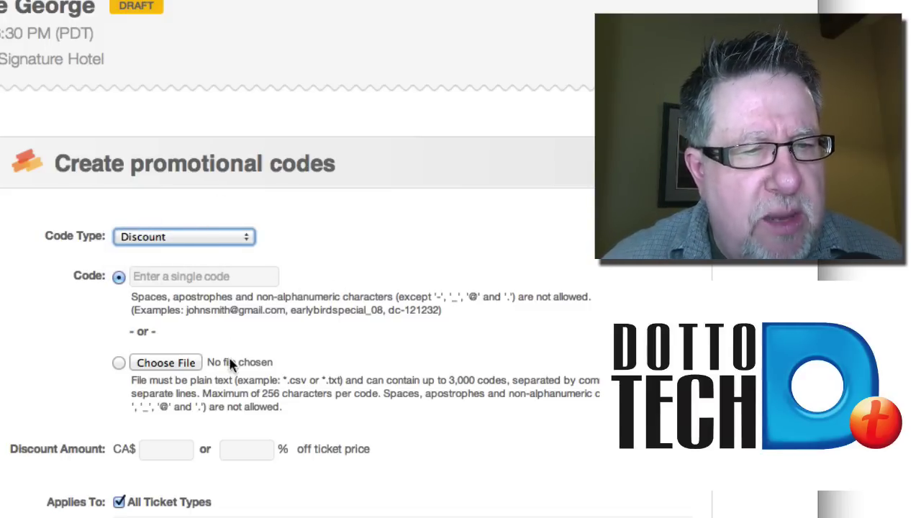
scroll(223, 403, "down", 3)
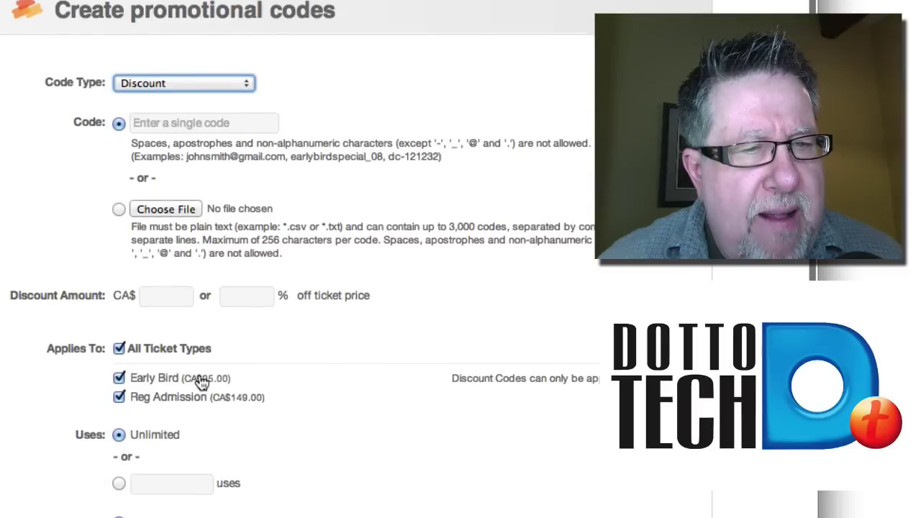
left_click(172, 297)
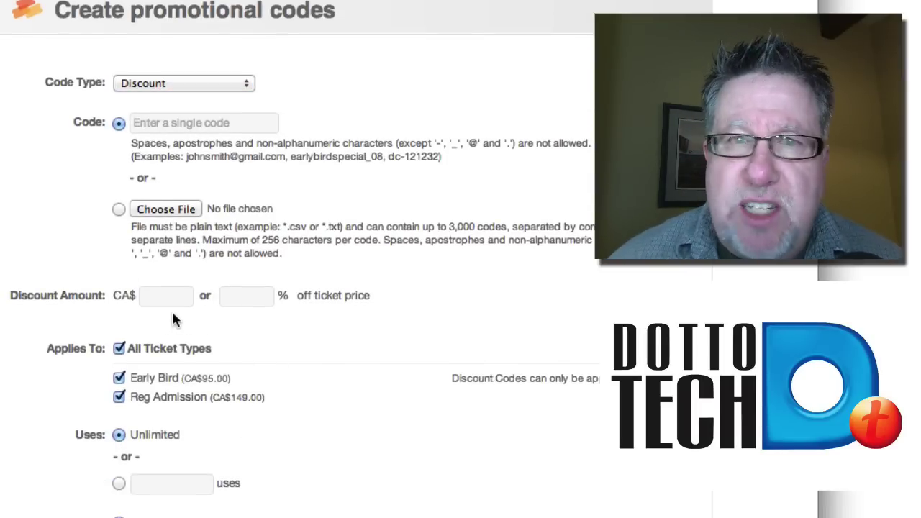
left_click(248, 296)
type("1")
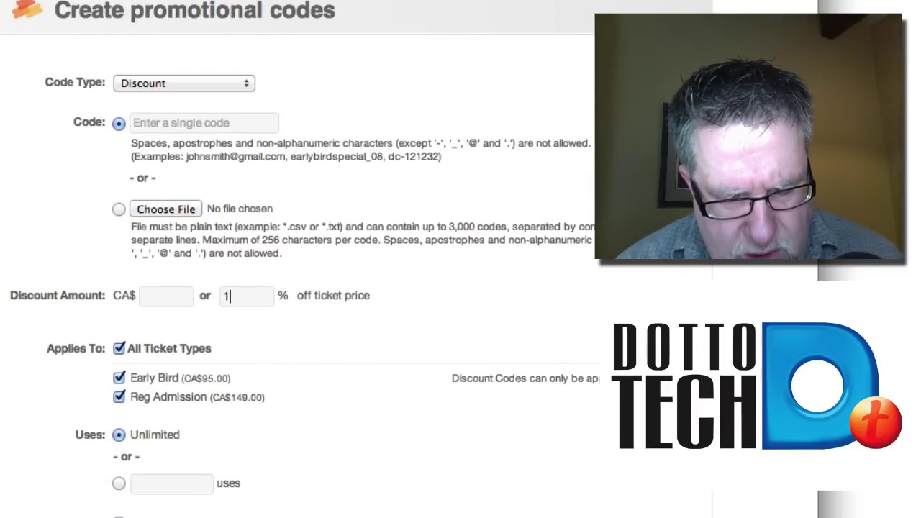
type("5")
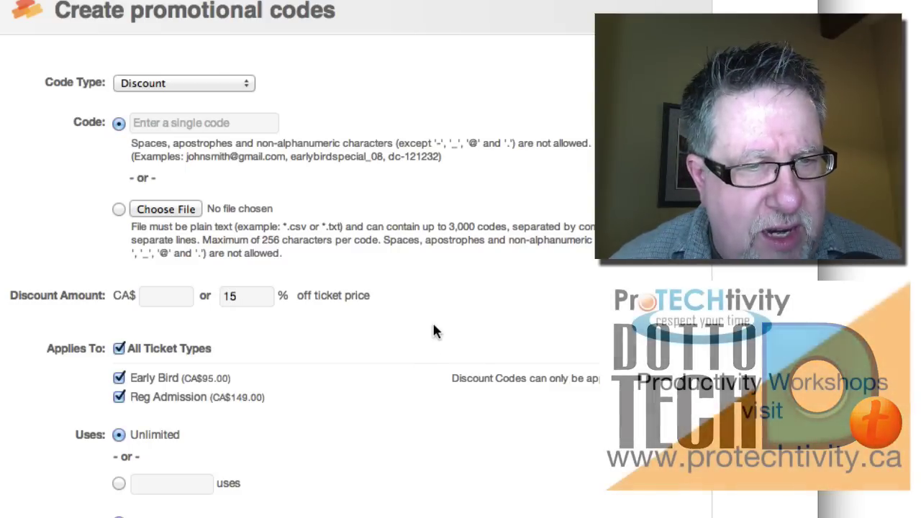
left_click(206, 122)
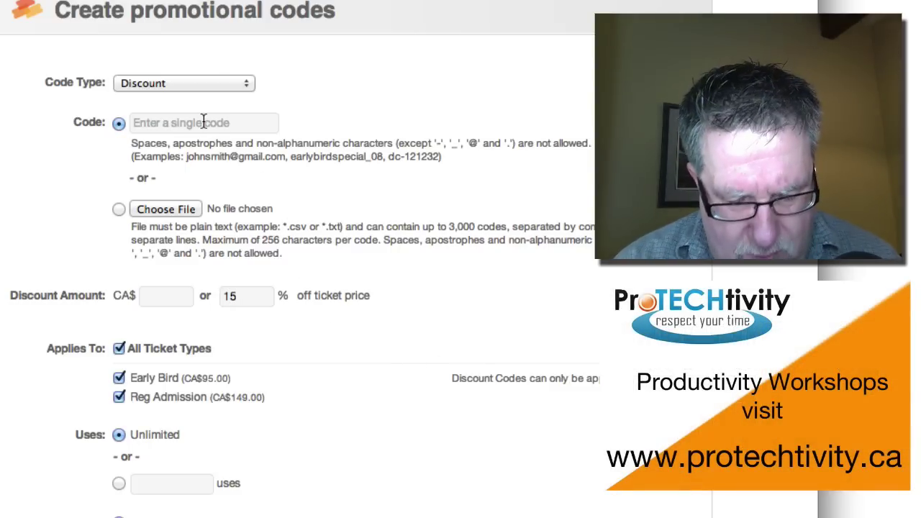
type("sample")
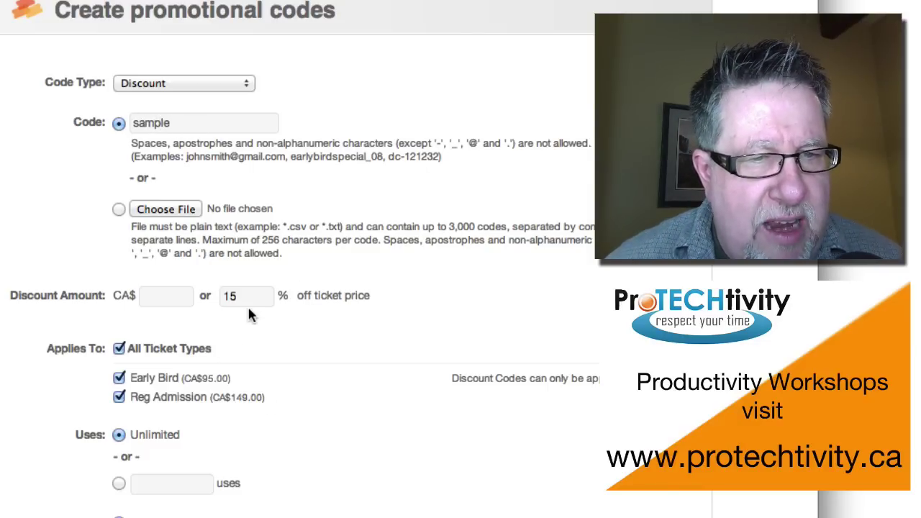
Save the 'sample' code at 15.00%, ending when sales end
scroll(338, 422, "down", 4)
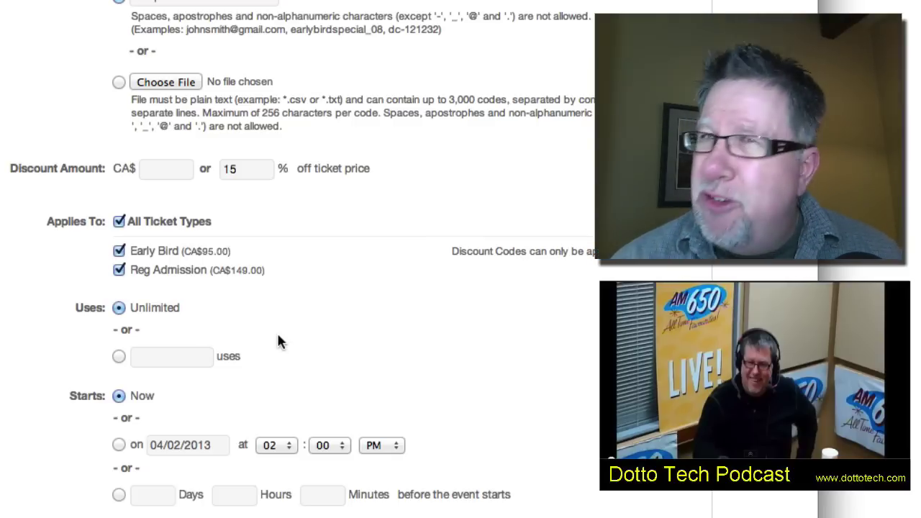
scroll(279, 341, "down", 5)
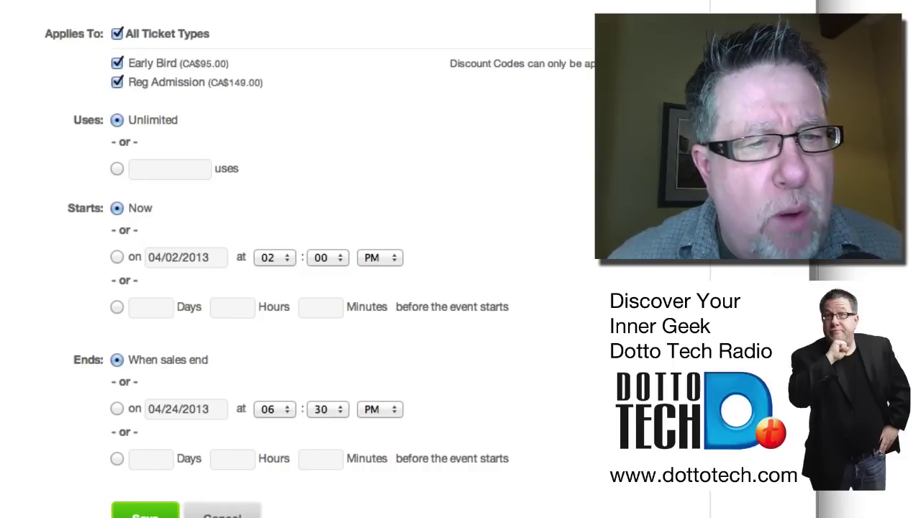
scroll(329, 431, "up", 10)
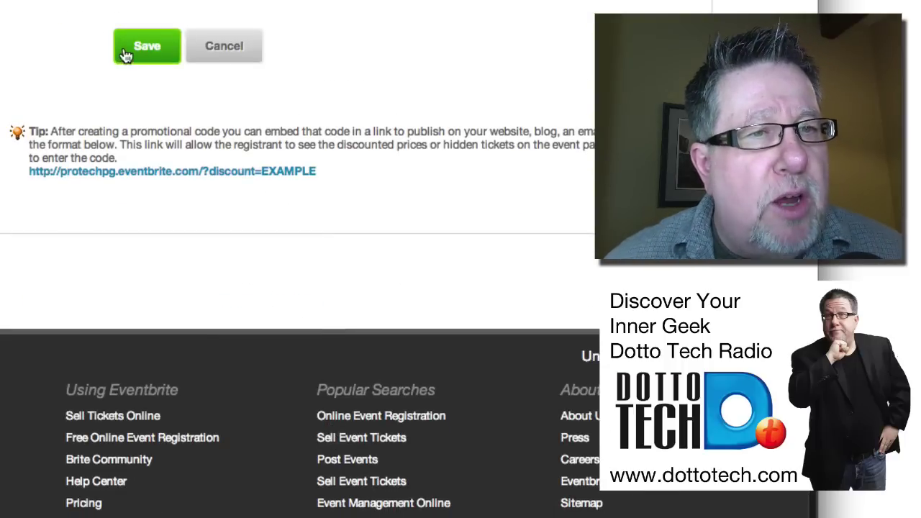
left_click(123, 53)
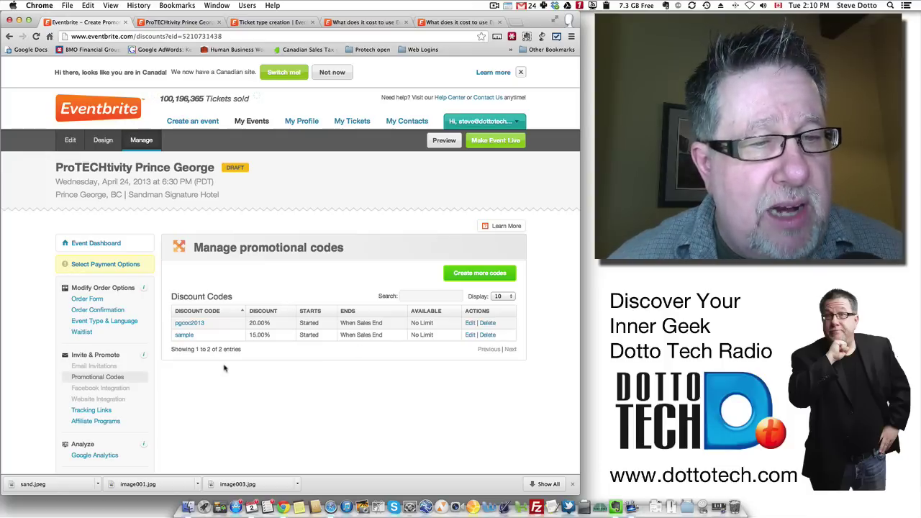
On the event preview, enter promo code 'sample' and apply it to the ticket prices
left_click(445, 141)
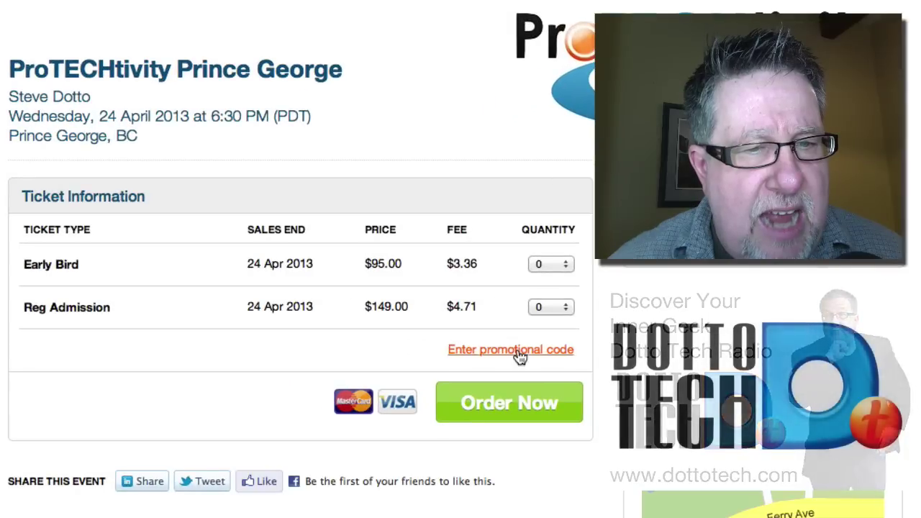
left_click(352, 317)
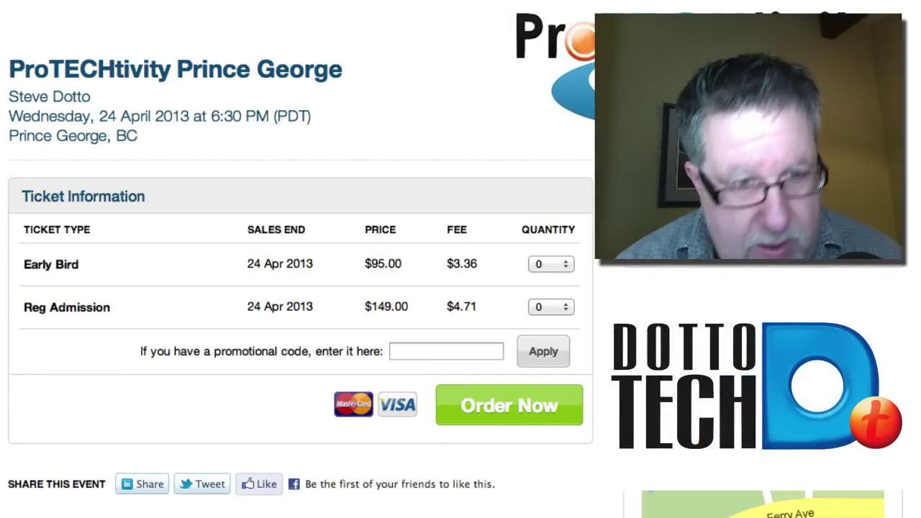
left_click(451, 352)
type("sample")
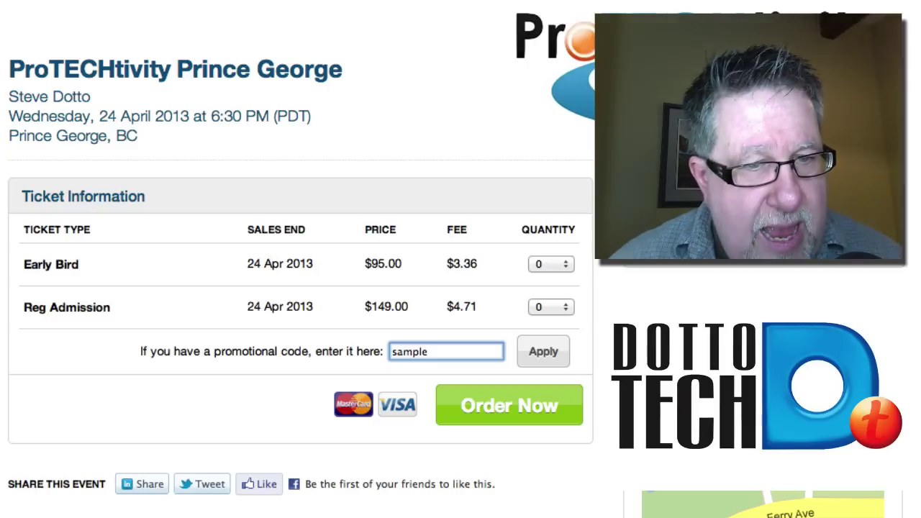
left_click(559, 355)
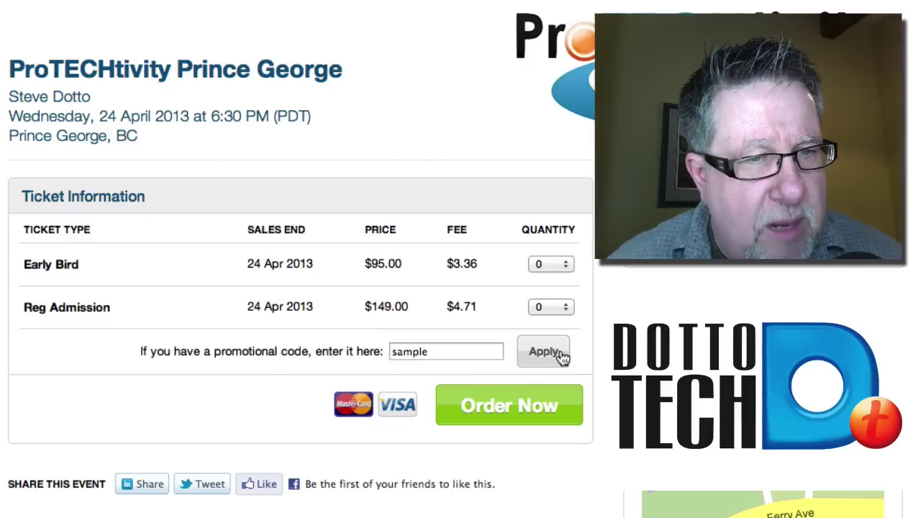